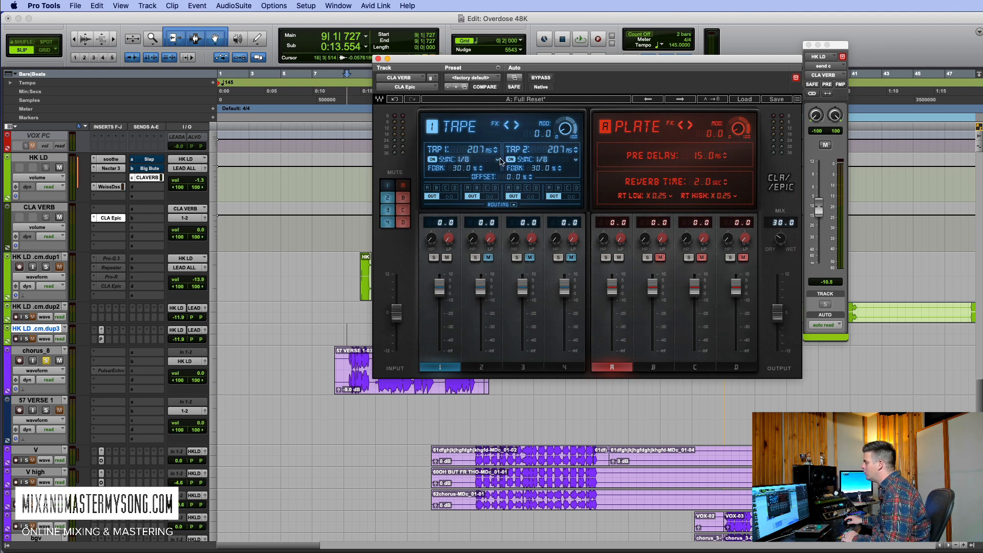
# Compare the Tape and Throw delays, and set the Throw delay's Tap 1 and Tap 2 sync values to 1/4.
pyautogui.click(489, 367)
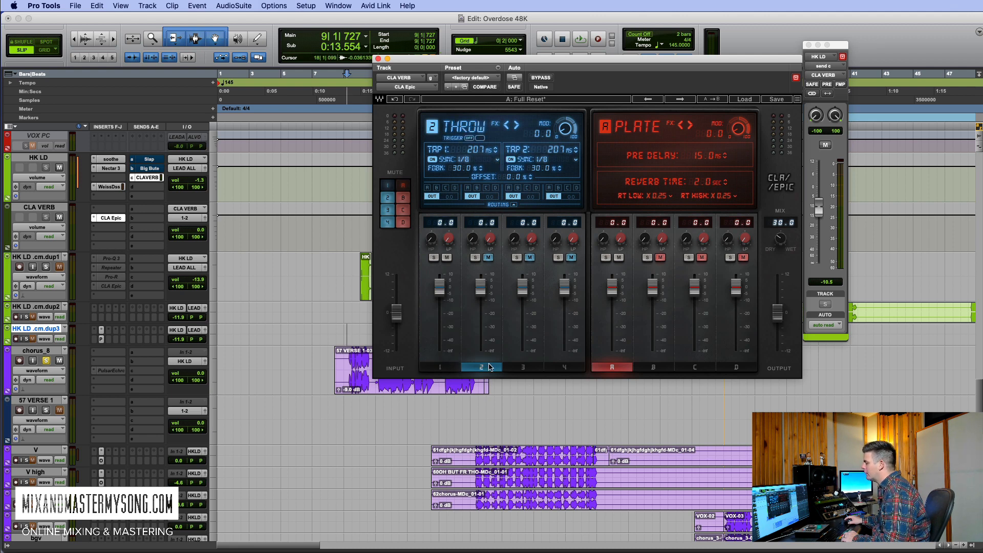
pyautogui.click(441, 367)
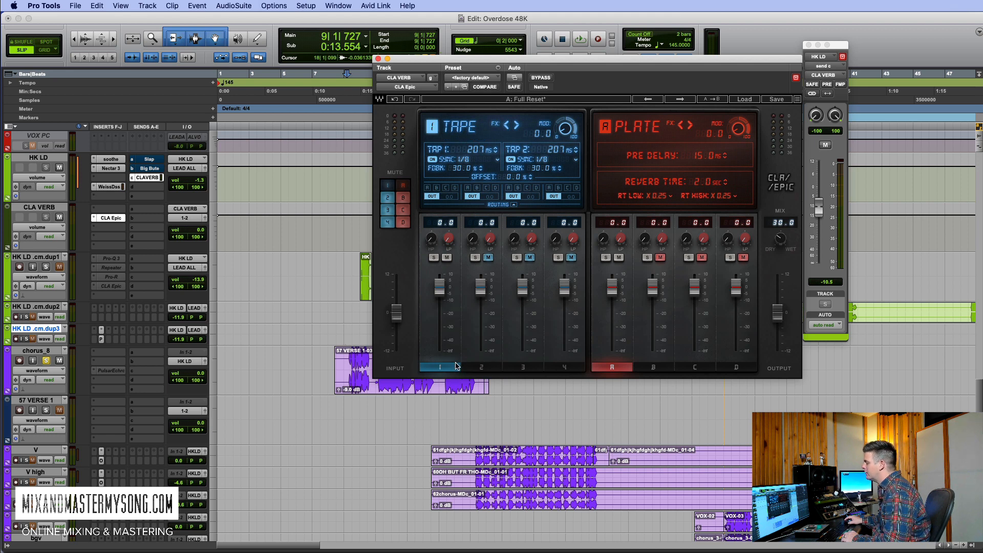
pyautogui.click(480, 367)
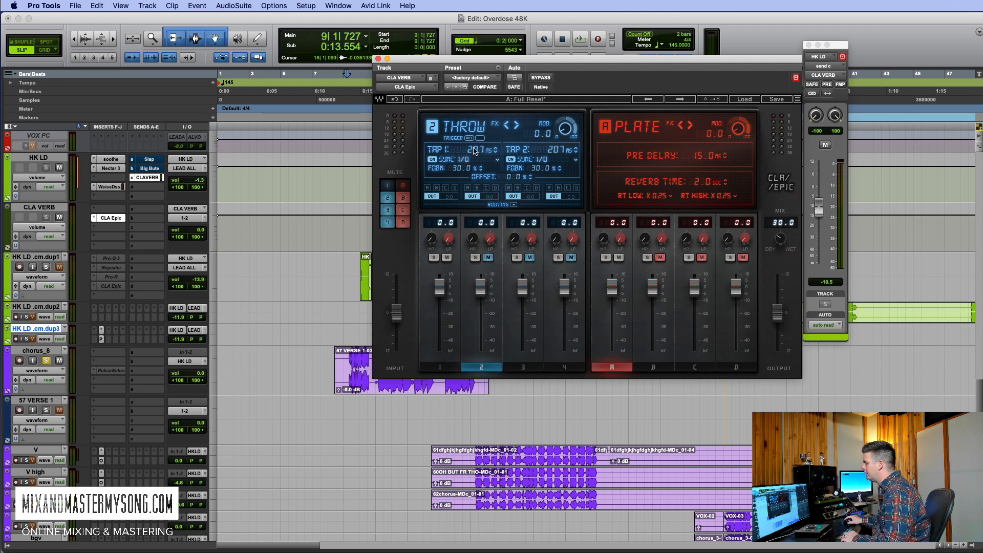
pyautogui.click(497, 160)
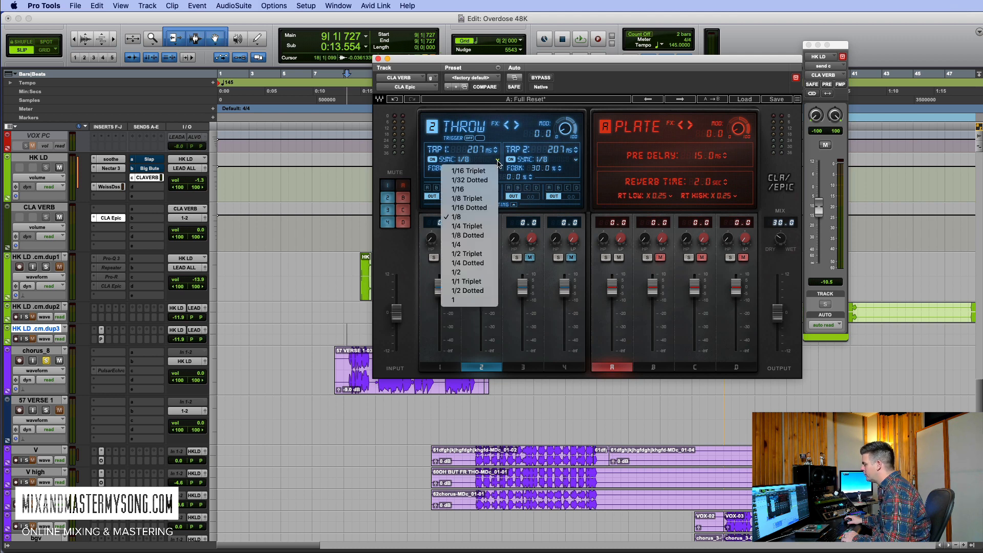
pyautogui.click(486, 250)
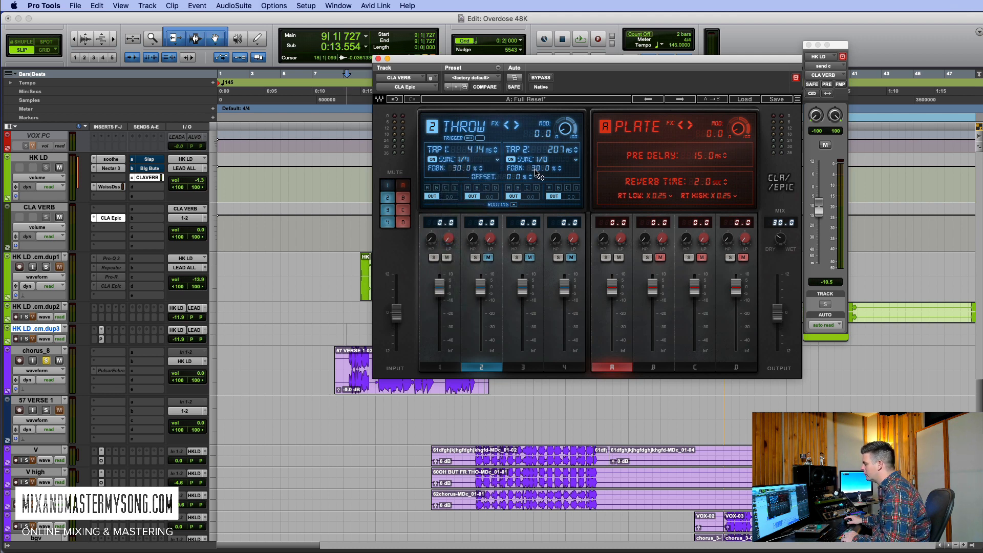
pyautogui.click(575, 160)
pyautogui.click(534, 244)
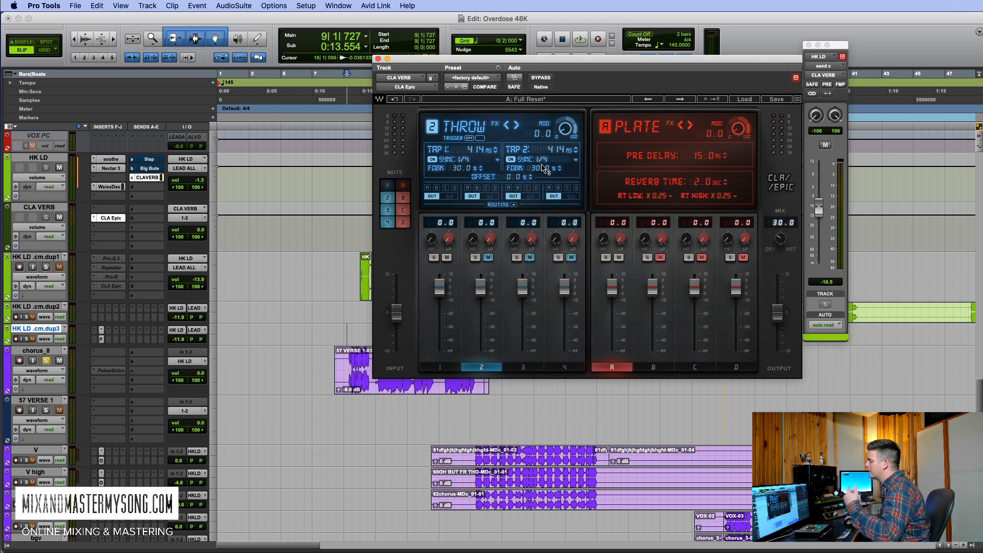
pyautogui.click(578, 161)
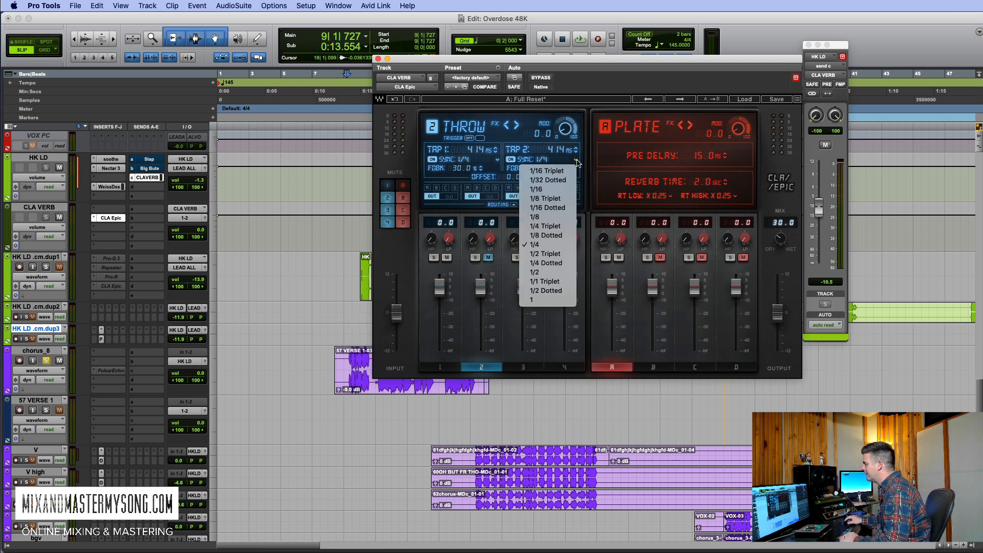
pyautogui.click(573, 244)
# Show the Slap delay on channel 3 and try its VSO tape speeds, ending on 30.
pyautogui.click(522, 368)
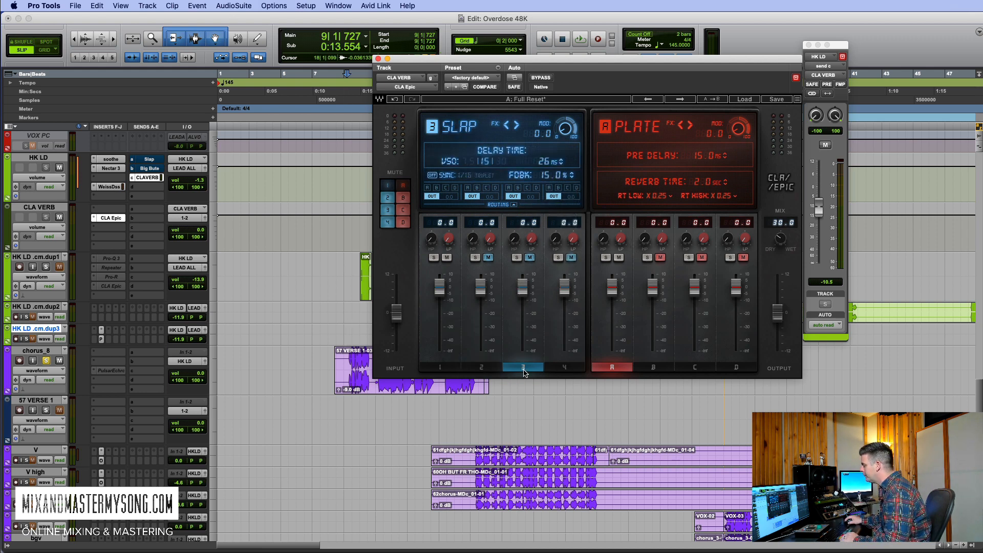
pyautogui.click(462, 160)
pyautogui.click(484, 162)
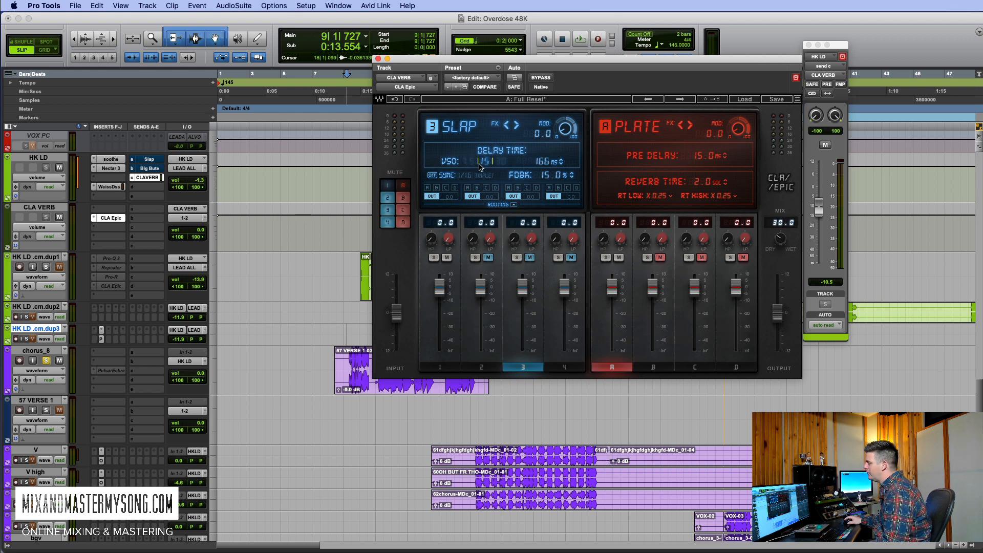
pyautogui.click(500, 161)
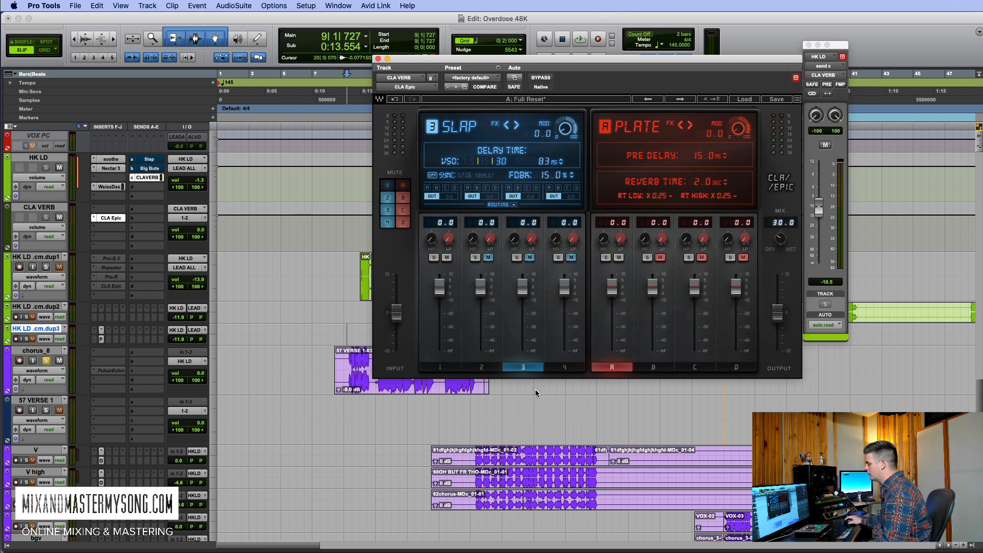
# Set the Crowd effect's tight-to-wide amount to 46.7 and try a modulation of 4.4 before returning it to 0.0.
pyautogui.click(570, 367)
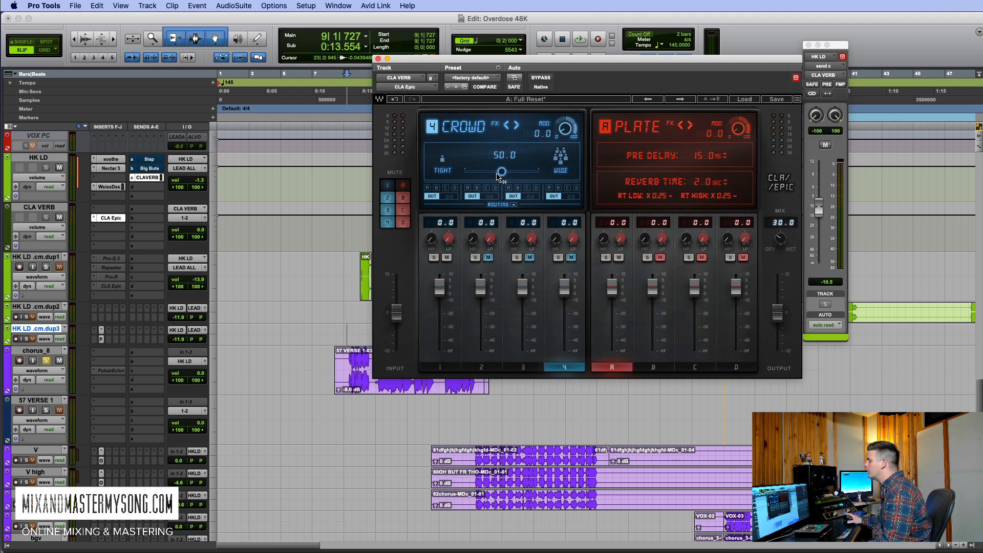
pyautogui.moveTo(502, 171)
pyautogui.mouseDown()
pyautogui.moveTo(540, 171)
pyautogui.moveTo(464, 171)
pyautogui.moveTo(539, 171)
pyautogui.moveTo(465, 171)
pyautogui.moveTo(507, 171)
pyautogui.moveTo(499, 171)
pyautogui.mouseUp()
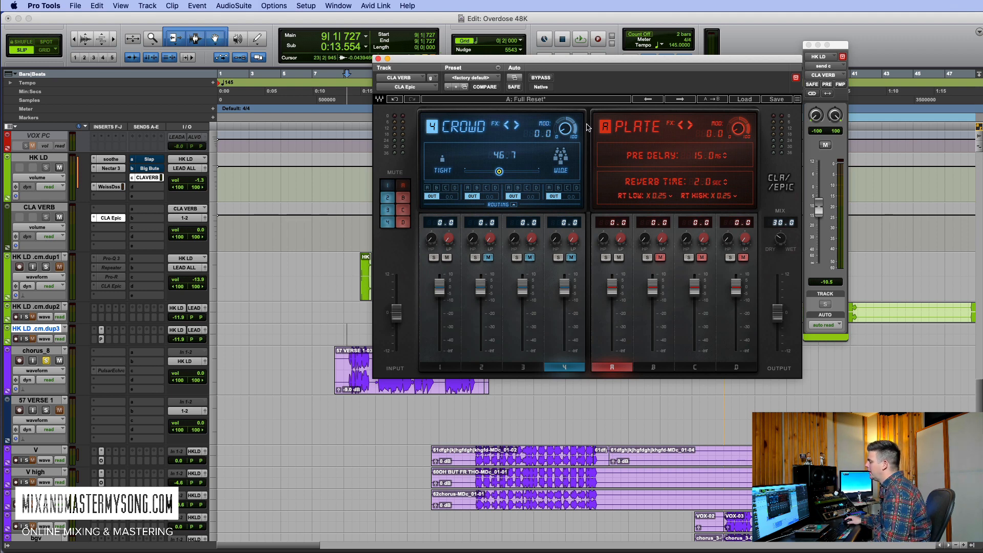
pyautogui.moveTo(566, 128); pyautogui.dragTo(565, 120)
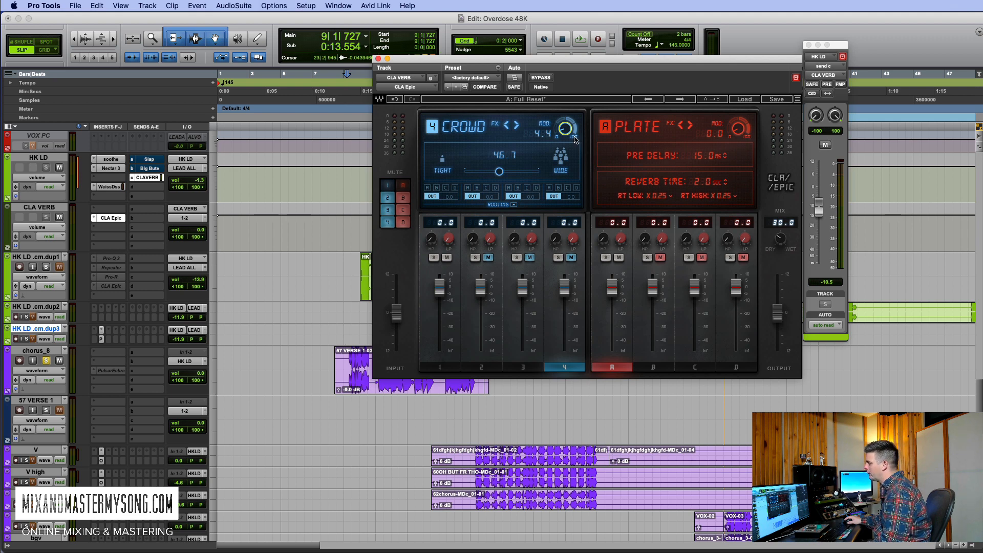
pyautogui.moveTo(575, 139); pyautogui.dragTo(575, 137)
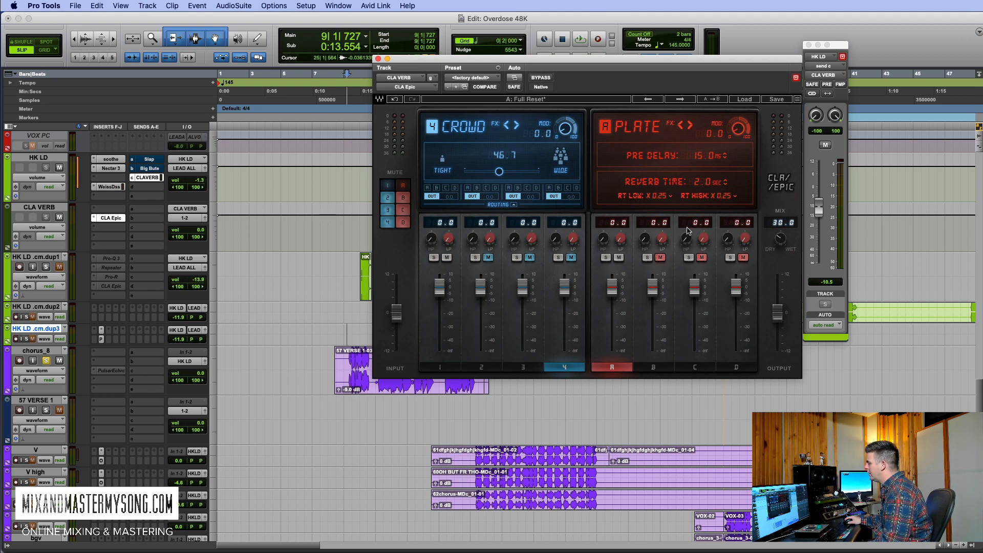
# Examine the settings of the Room, Plate, Hall and Space reverbs, returning to Plate.
pyautogui.click(660, 371)
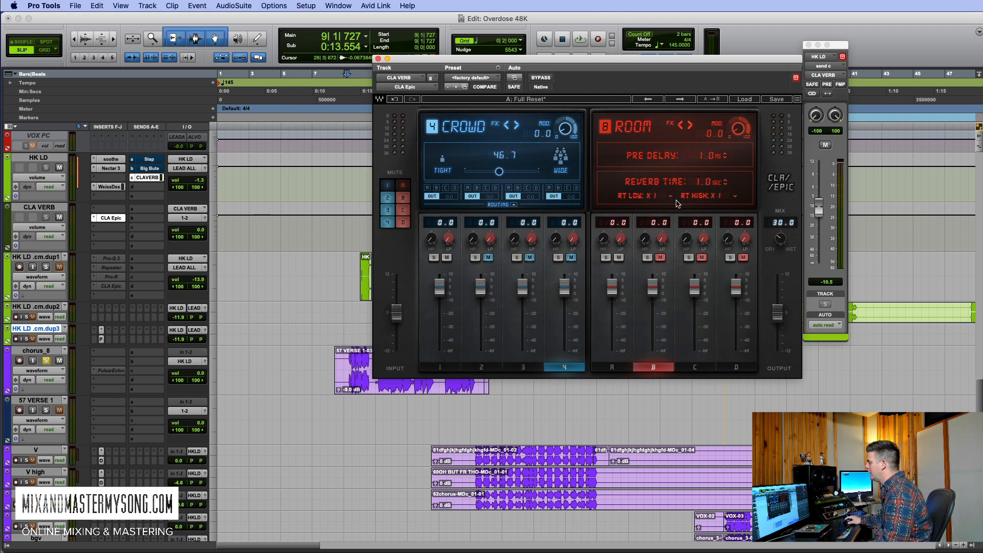
pyautogui.click(610, 367)
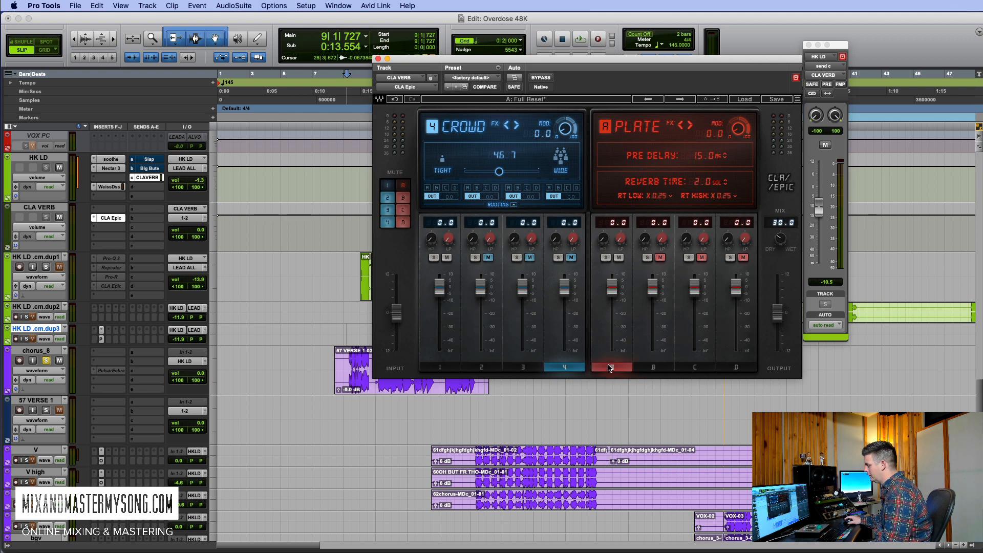
pyautogui.click(652, 366)
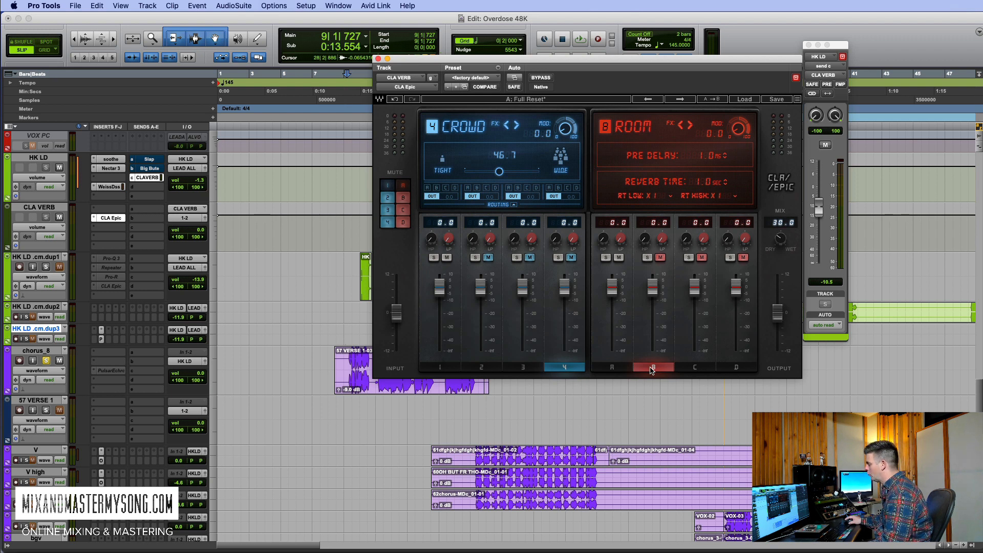
pyautogui.click(696, 367)
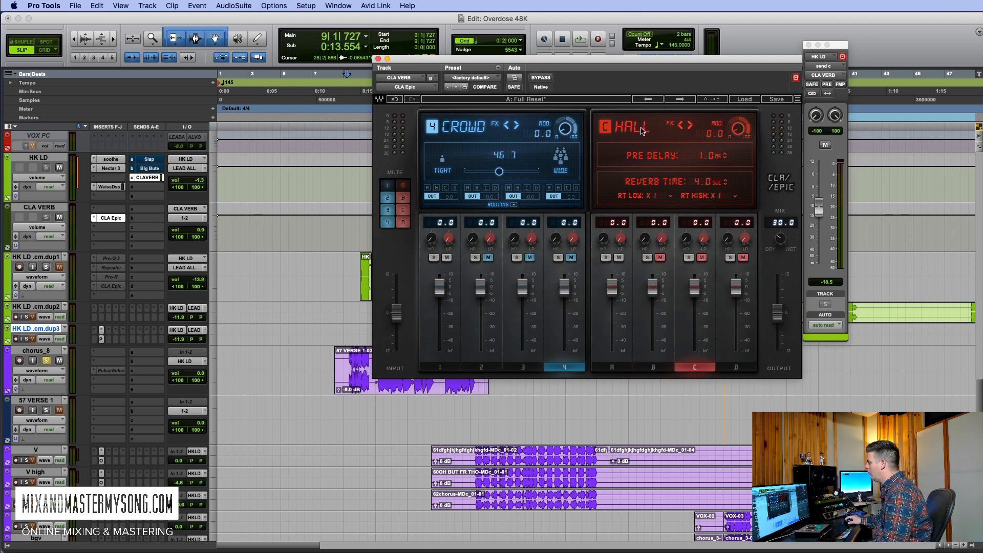
pyautogui.click(736, 367)
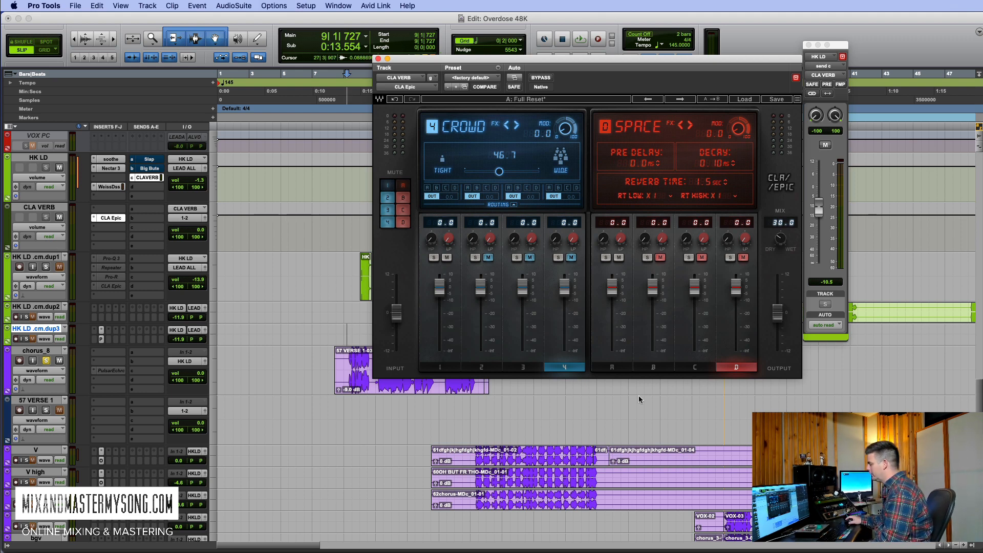
pyautogui.click(612, 367)
# Set the high-pass filter of the Tape delay on channel 1 to 350 Hz.
pyautogui.click(441, 367)
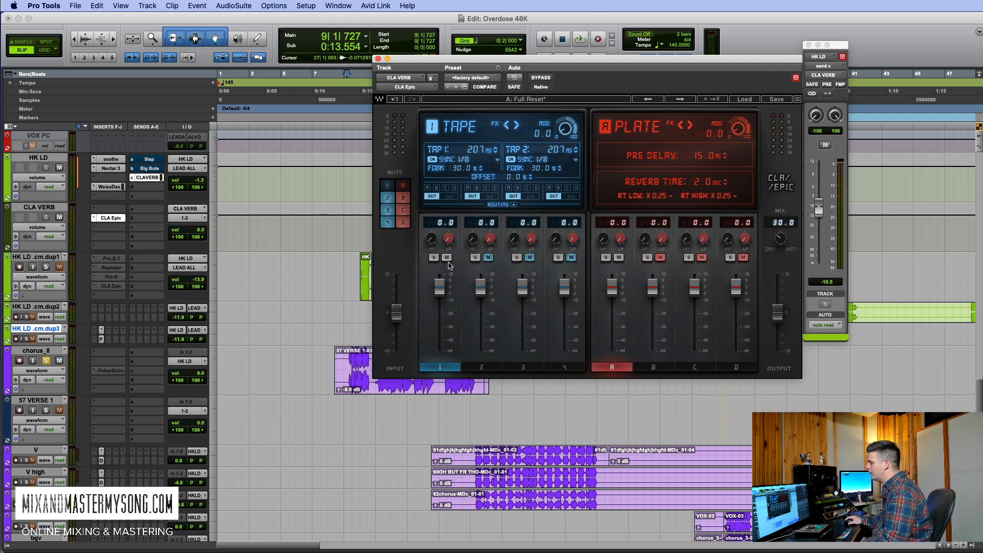
pyautogui.moveTo(436, 239); pyautogui.dragTo(436, 220)
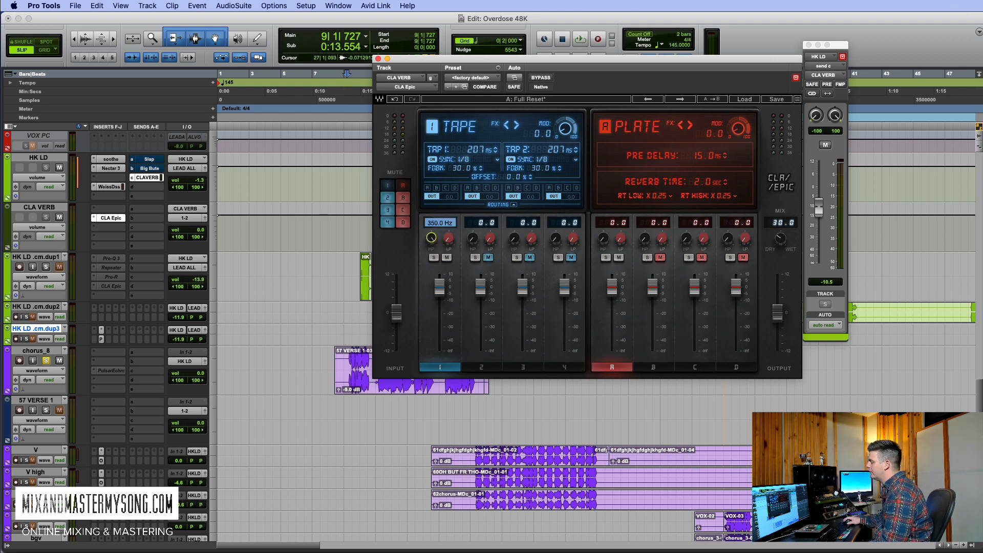
pyautogui.click(449, 238)
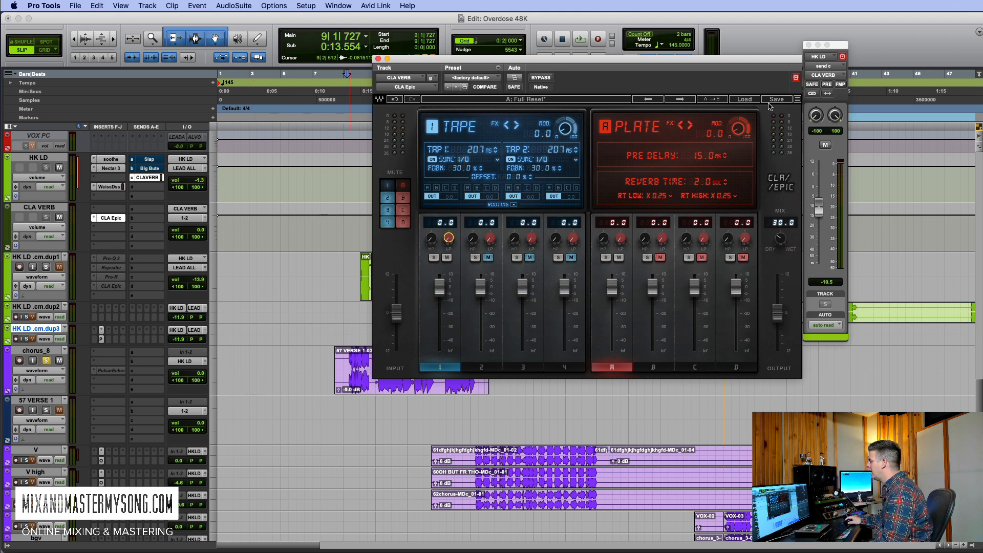
# Load the vocal factory preset The Vocal #1 from the CLA collection.
pyautogui.click(744, 99)
pyautogui.moveTo(749, 161)
pyautogui.moveTo(832, 162)
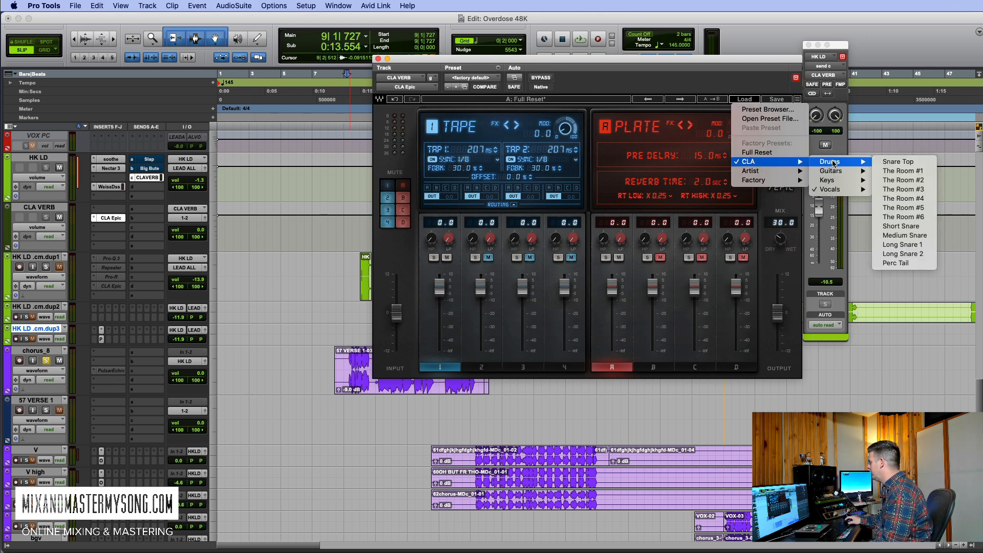
pyautogui.moveTo(830, 190)
pyautogui.click(909, 192)
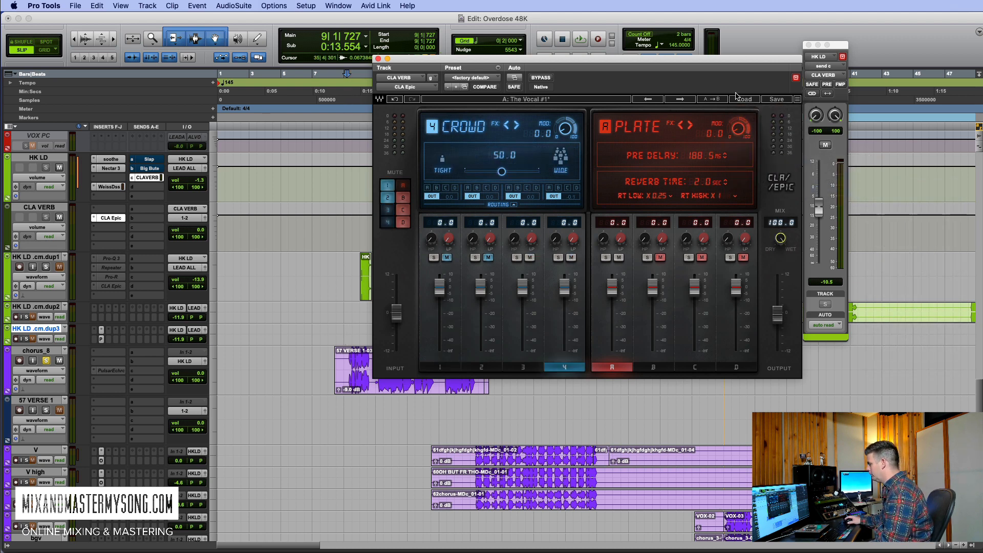
# Reposition the plug-in window and play the song, muting and unmuting the HK LD track's CLA VERB send to compare.
pyautogui.moveTo(742, 59); pyautogui.dragTo(697, 27)
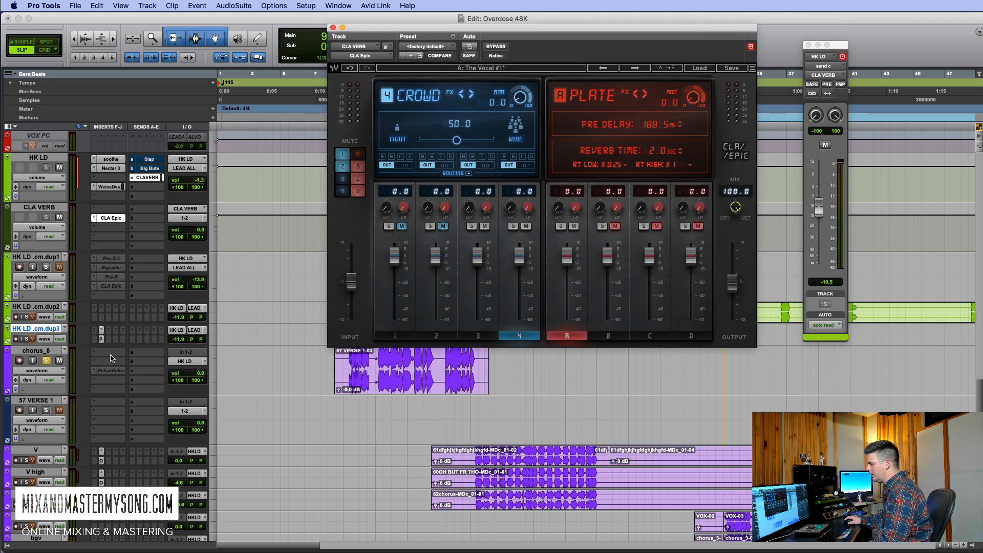
pyautogui.moveTo(629, 30); pyautogui.dragTo(667, 24)
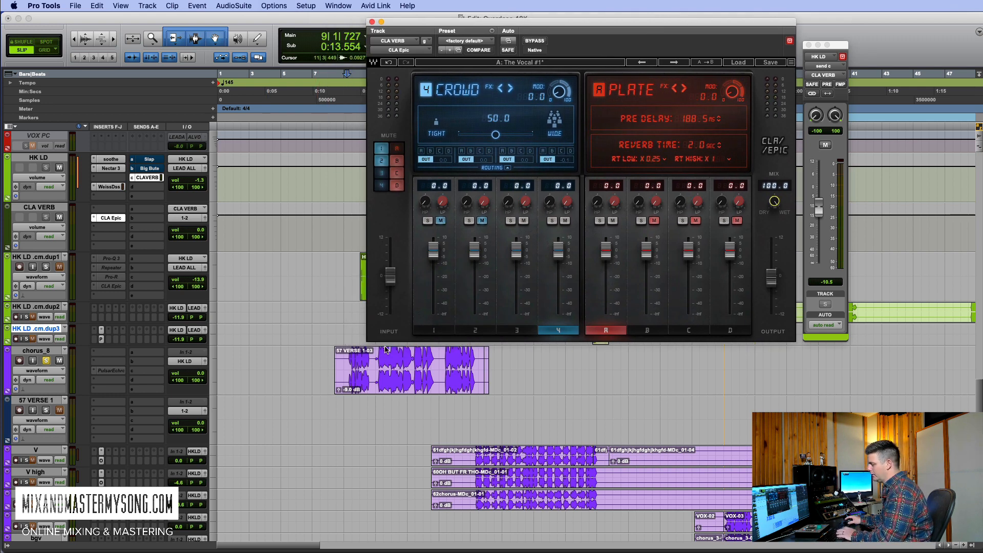
pyautogui.press('space')
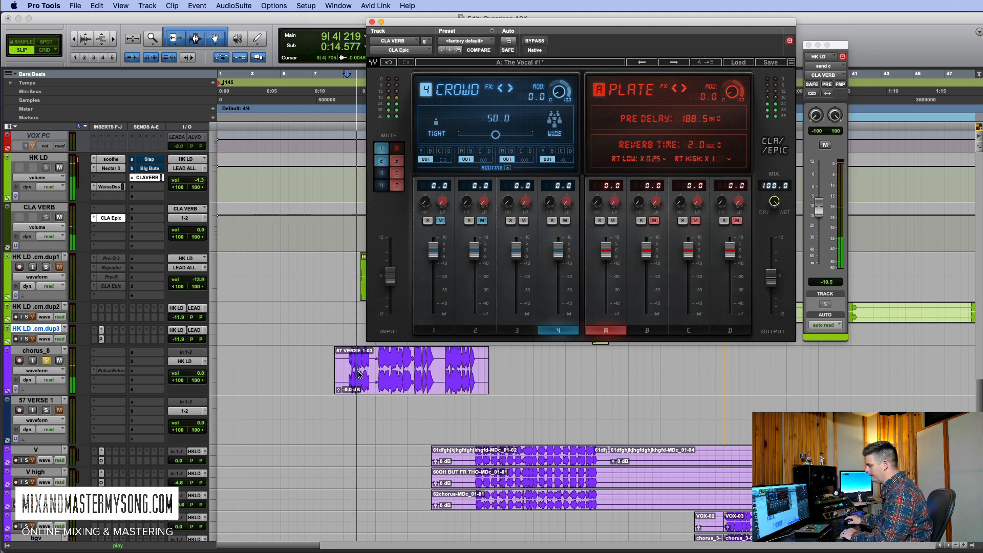
pyautogui.click(827, 146)
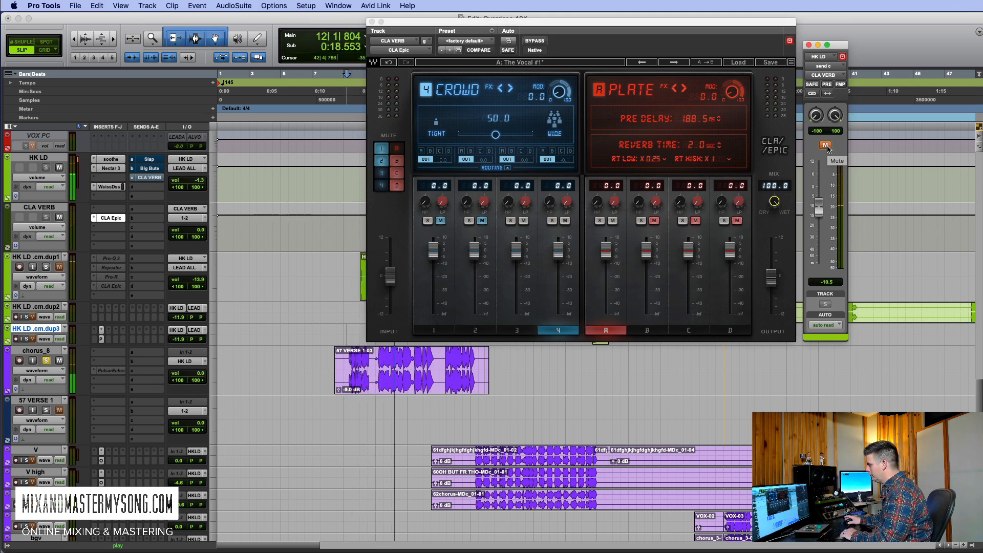
pyautogui.click(827, 146)
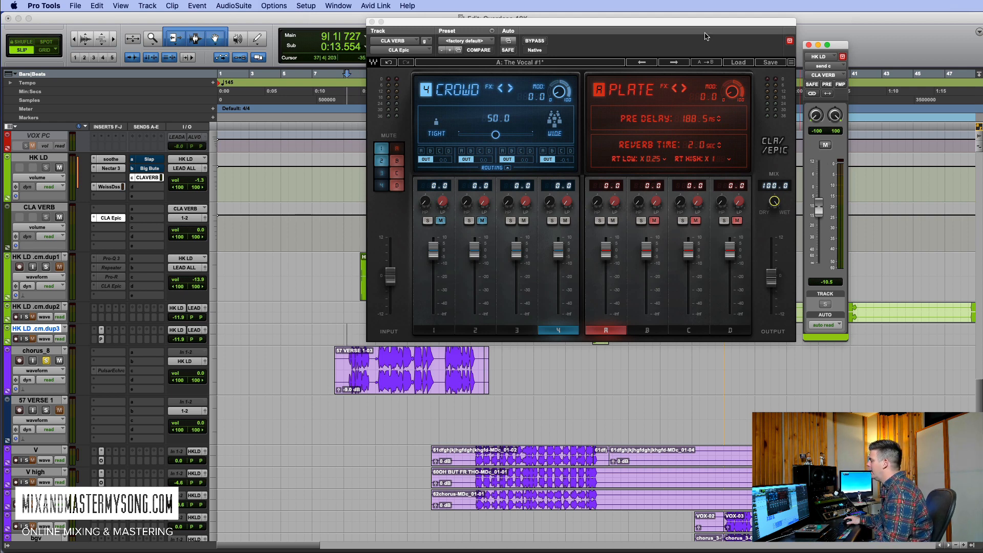
pyautogui.moveTo(705, 31); pyautogui.dragTo(702, 33)
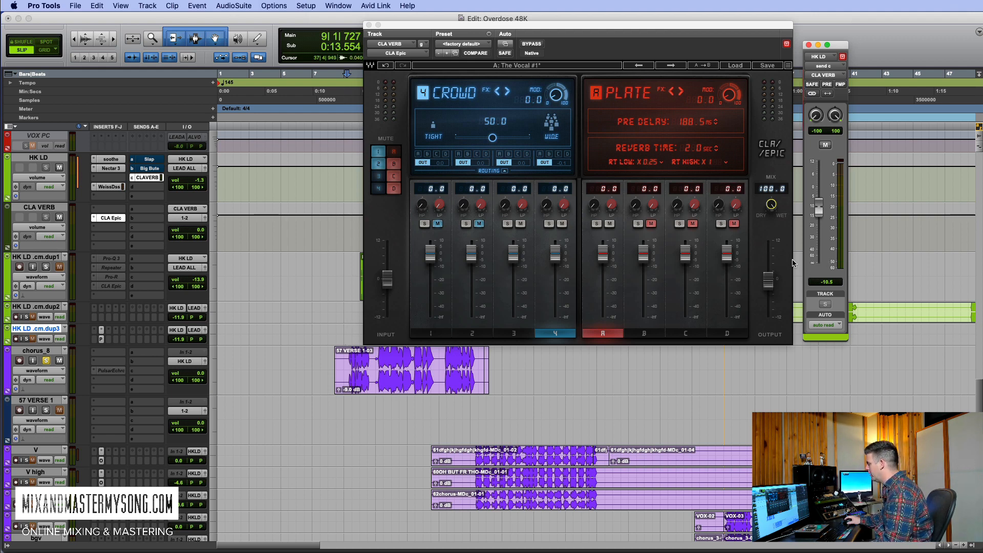
# Try lowering the plug-in's dry/wet mix and return it to 100.
pyautogui.click(771, 205)
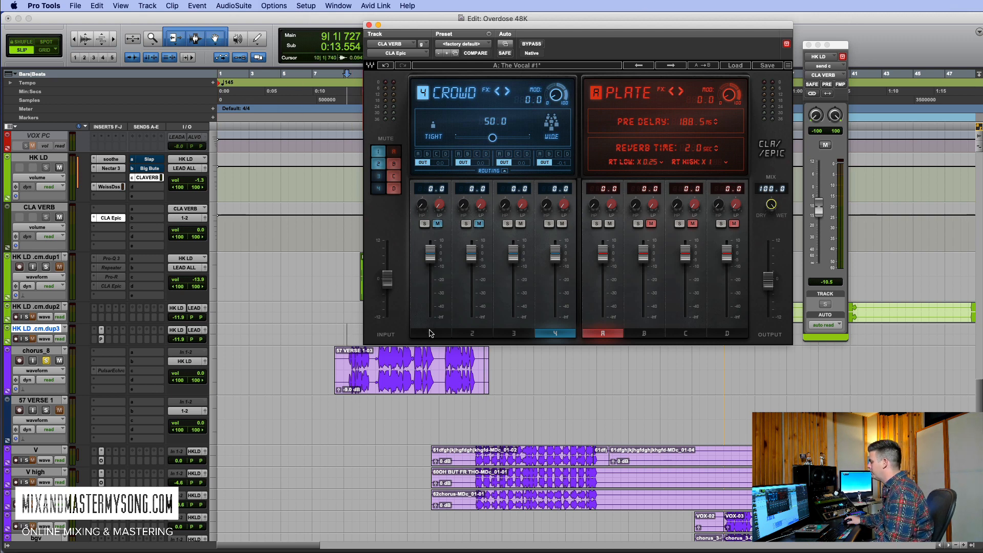
pyautogui.moveTo(772, 204); pyautogui.dragTo(771, 245)
pyautogui.moveTo(771, 199); pyautogui.dragTo(774, 84)
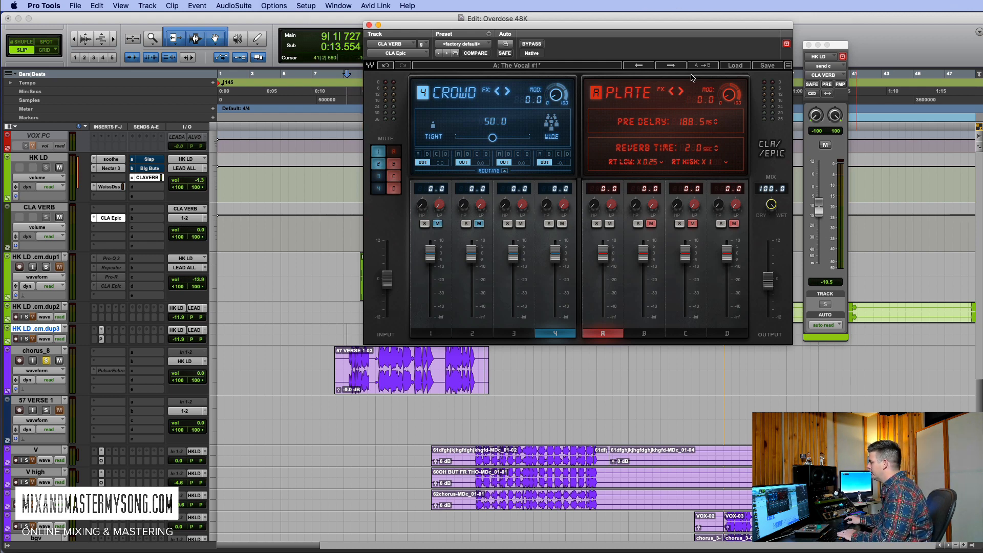
# Load the CLA vocal preset The Vocal #2, set its dry/wet mix to 100 and play the song.
pyautogui.click(734, 65)
pyautogui.moveTo(758, 128)
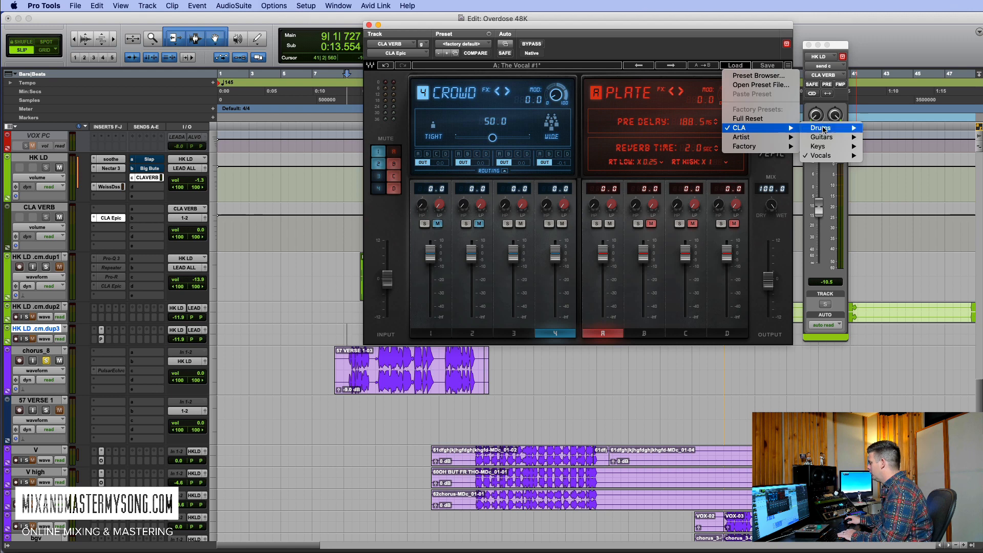
pyautogui.moveTo(831, 156)
pyautogui.click(917, 167)
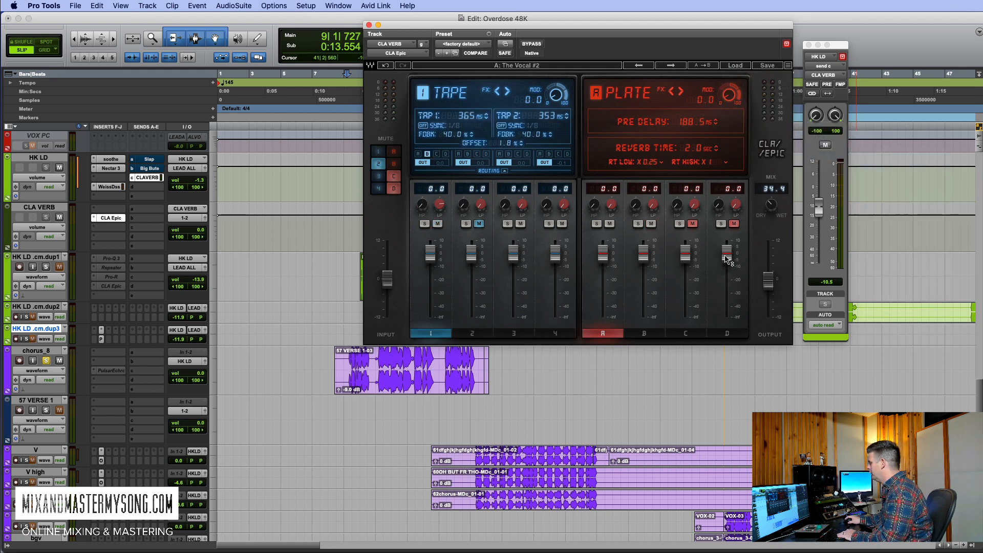
pyautogui.moveTo(773, 215); pyautogui.dragTo(772, 197)
pyautogui.press('space')
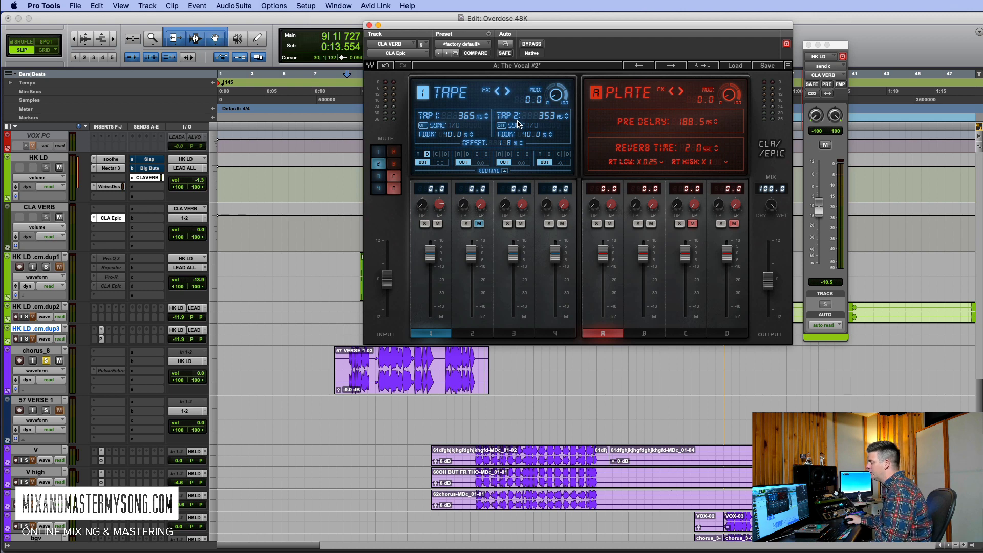
# Examine The Vocal #2 preset's Slap and Crowd delays, Room and Plate reverbs, and Tape delay settings.
pyautogui.click(522, 334)
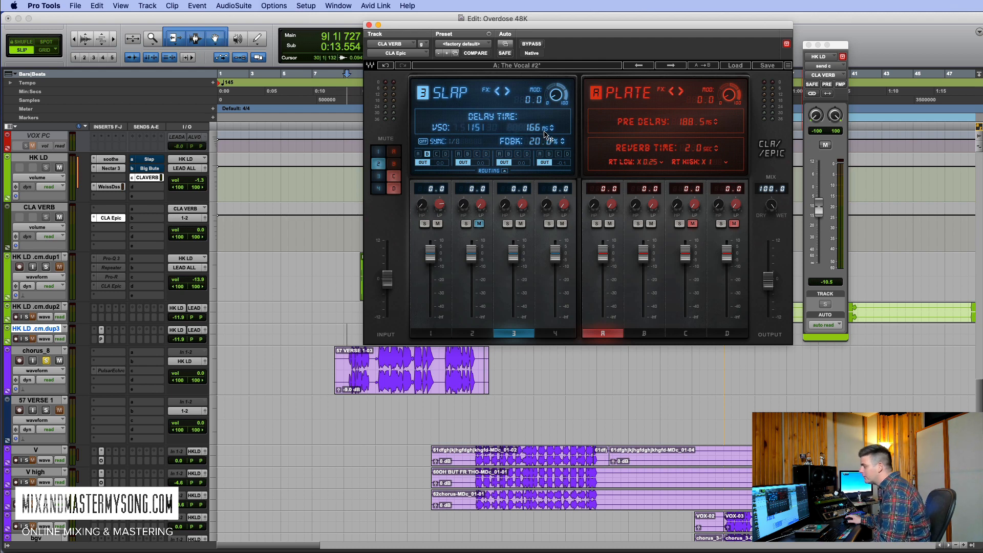
pyautogui.click(556, 335)
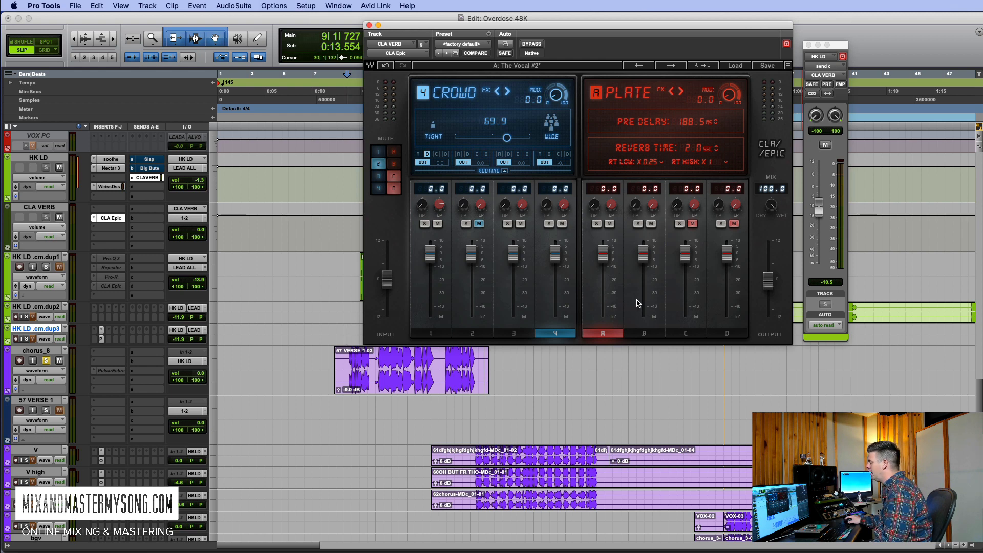
pyautogui.click(650, 334)
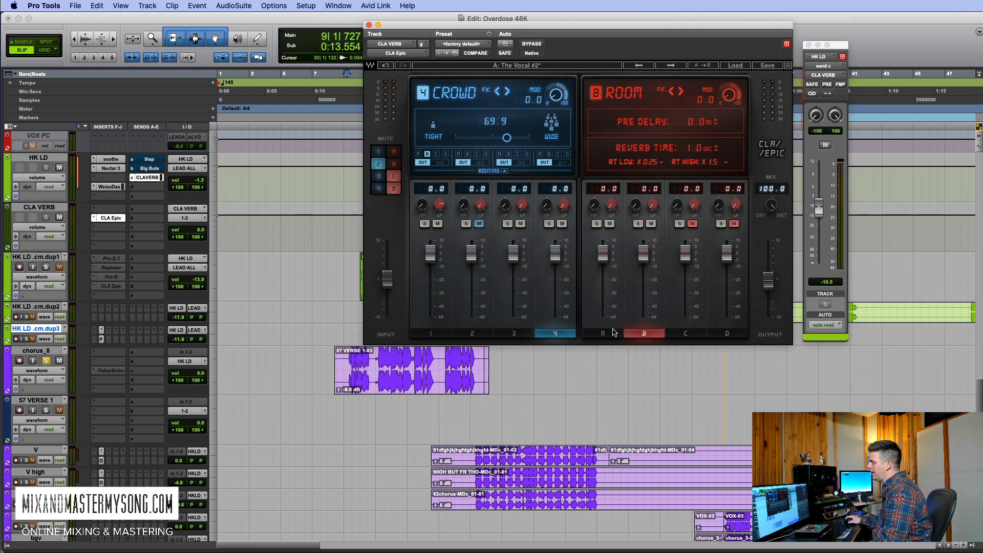
pyautogui.click(604, 334)
pyautogui.click(431, 334)
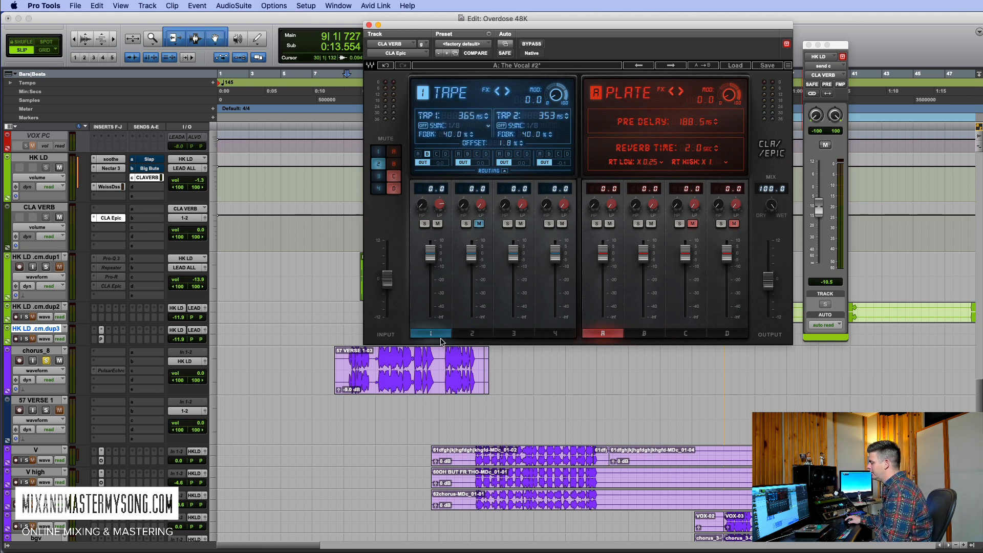
# Reset the plug-in to the Full Reset preset and mute the Plate reverb and Throw delay, leaving the Tape delay active.
pyautogui.click(437, 224)
pyautogui.click(521, 224)
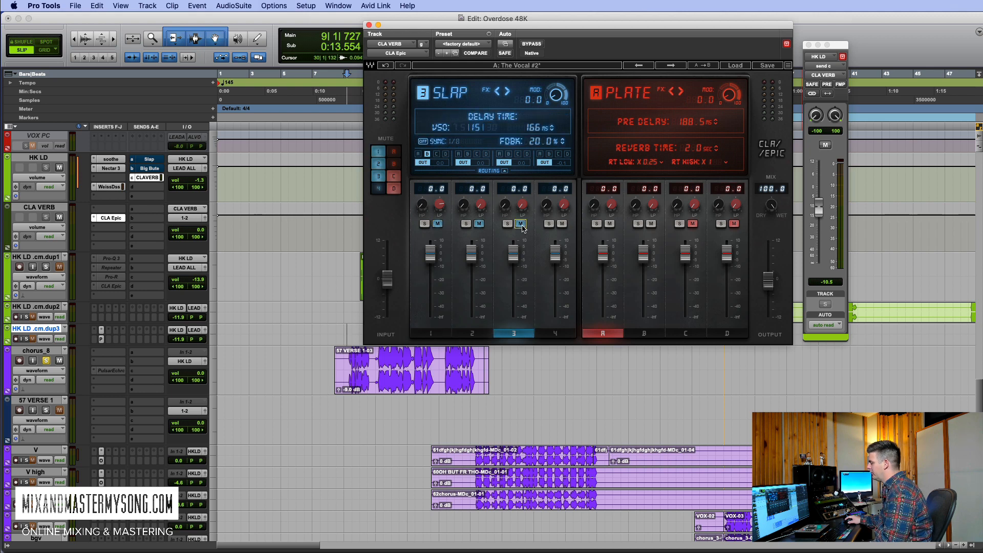
pyautogui.click(465, 44)
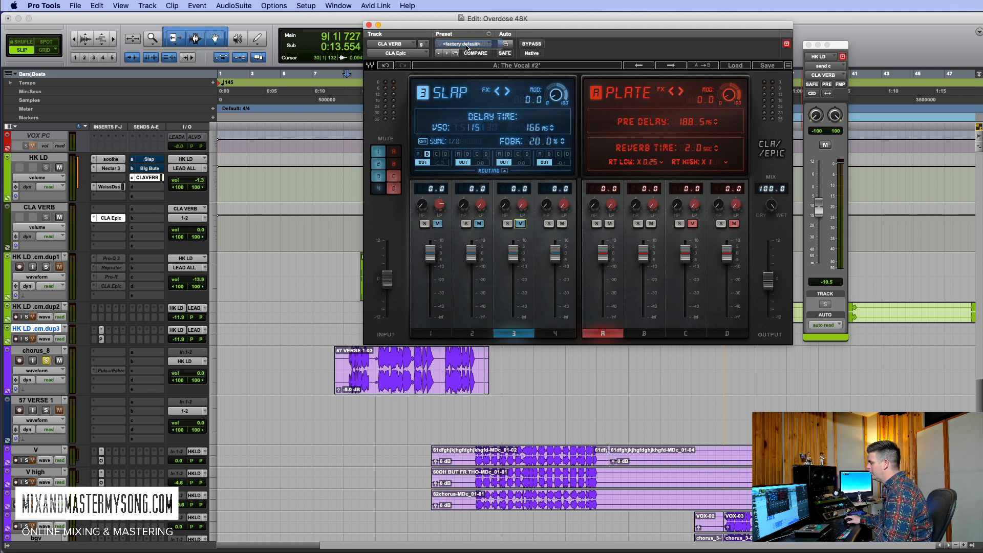
pyautogui.click(609, 224)
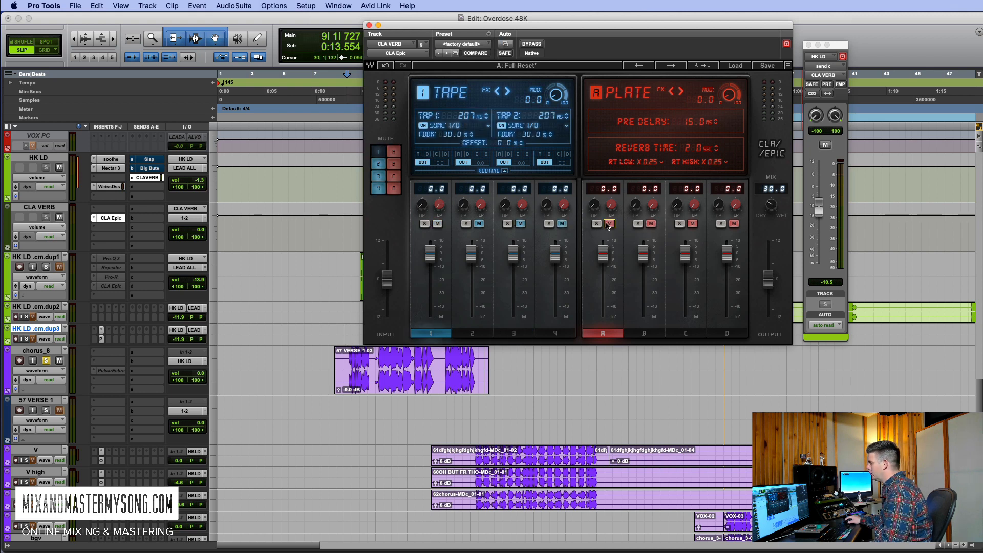
pyautogui.click(478, 224)
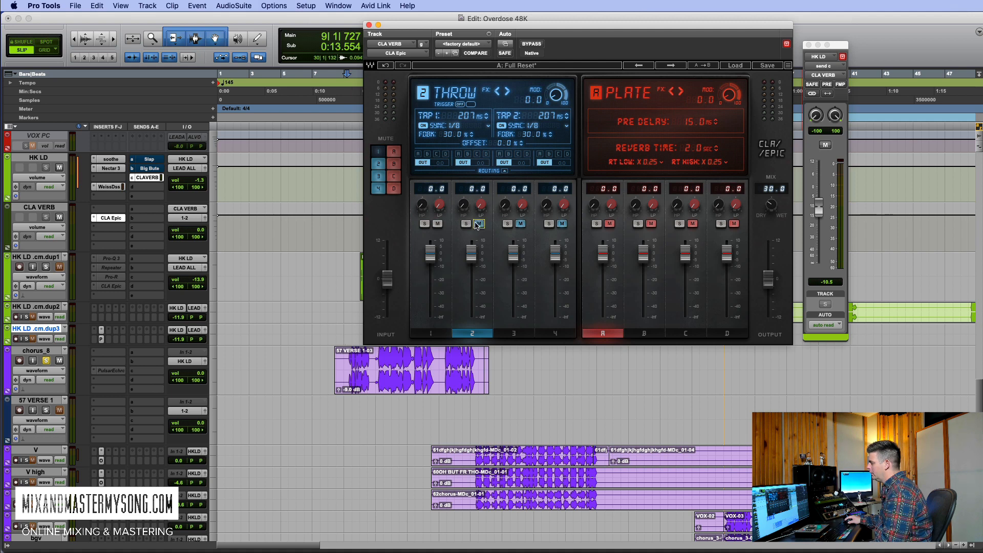
# Play the song through the Tape delay and raise the HK LD track's CLA VERB send to -2.5.
pyautogui.click(438, 334)
pyautogui.press('space')
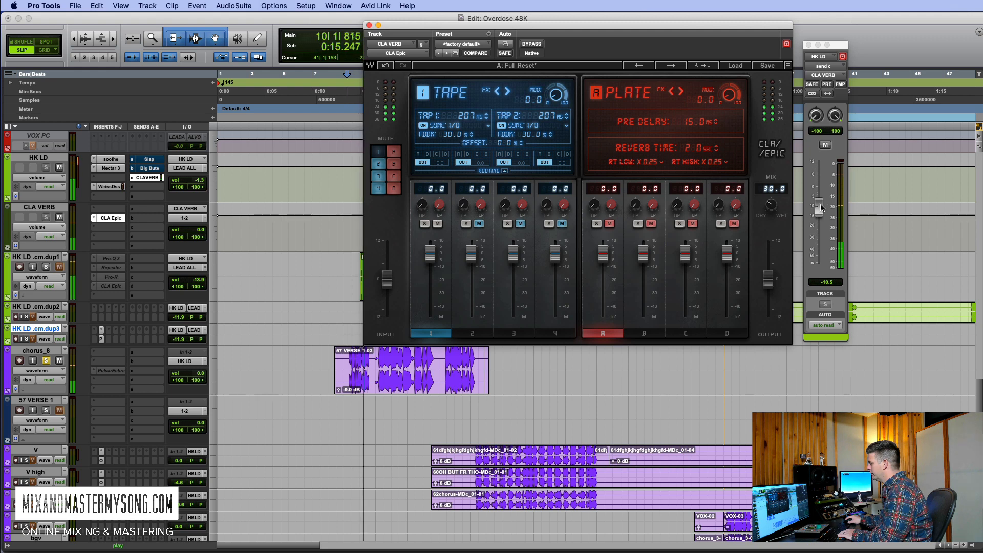
pyautogui.moveTo(819, 210)
pyautogui.mouseDown()
pyautogui.moveTo(808, 160)
pyautogui.moveTo(817, 195)
pyautogui.mouseUp()
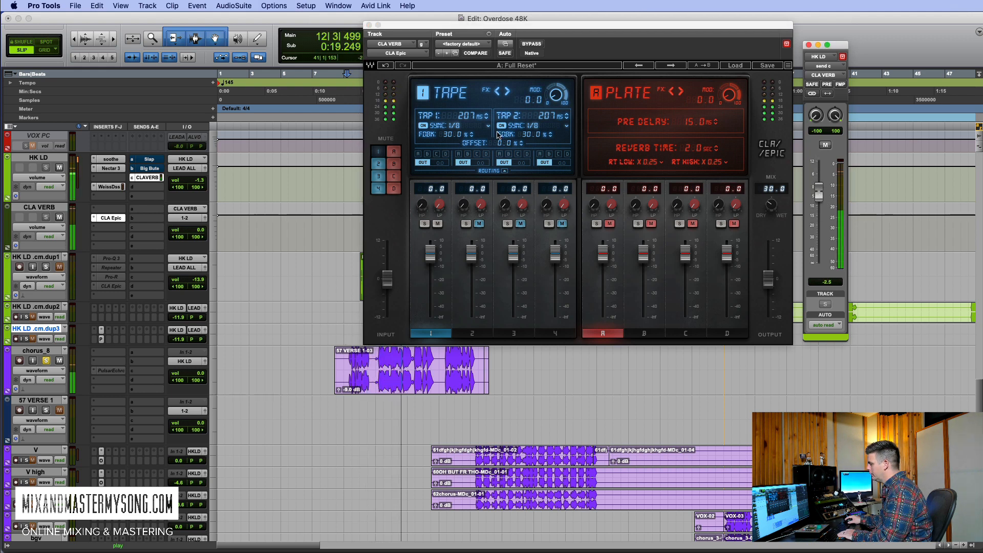
pyautogui.press('space')
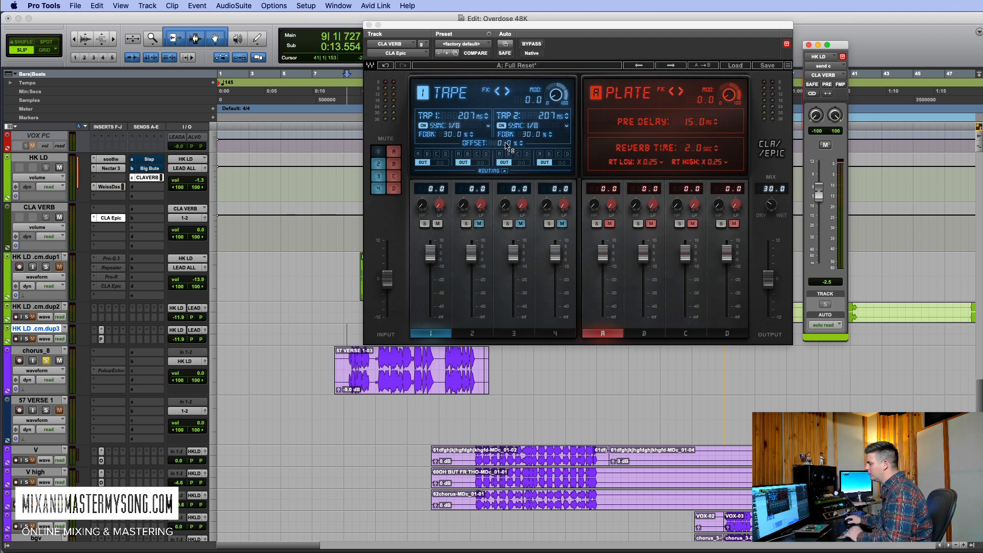
# Set the Tape delay's offset to 1.0%, play the song and widen the offset to 10.4%.
pyautogui.moveTo(507, 146); pyautogui.dragTo(507, 142)
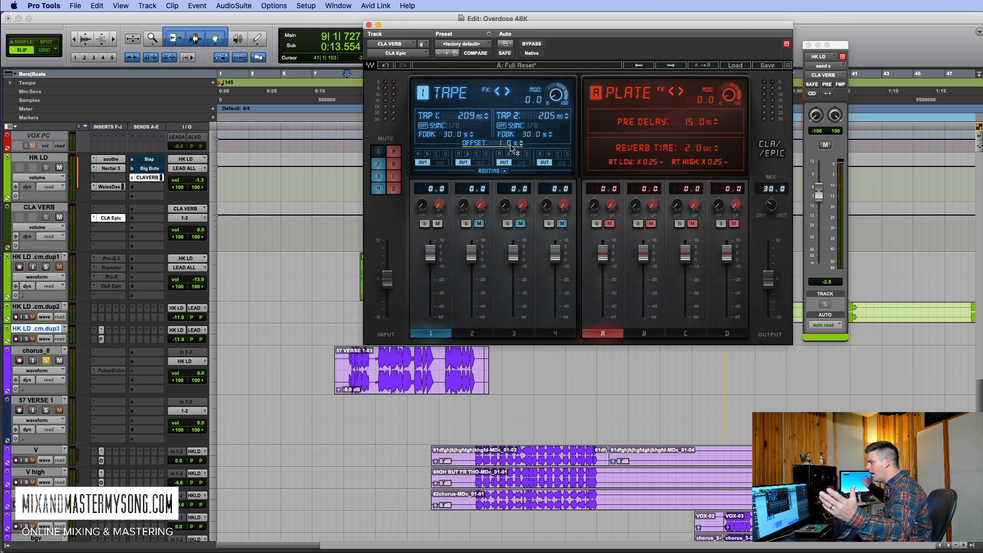
pyautogui.press('space')
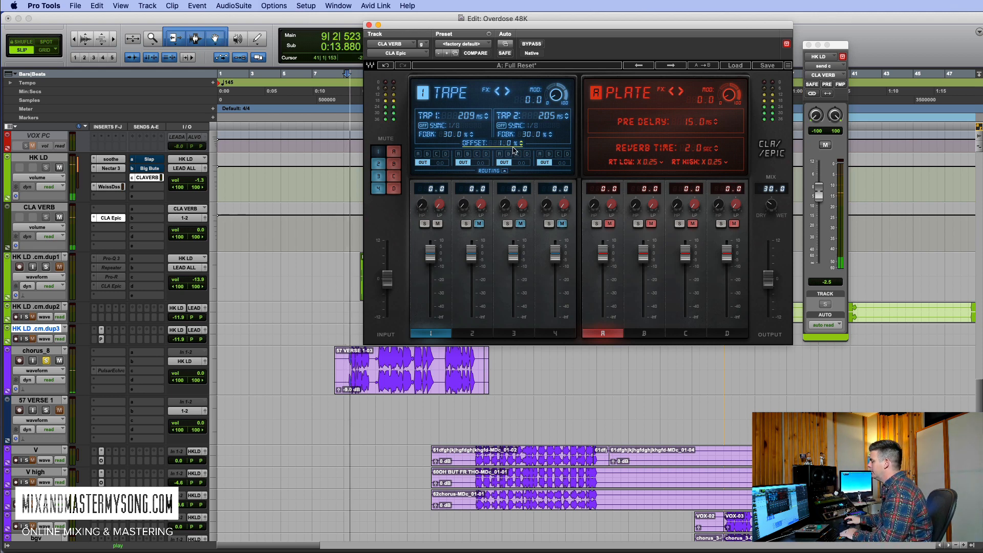
pyautogui.moveTo(512, 145); pyautogui.dragTo(512, 124)
# Raise the CLA VERB send to +1.1 and the Tape delay's fader to 6.5.
pyautogui.moveTo(821, 197)
pyautogui.mouseDown()
pyautogui.moveTo(820, 176)
pyautogui.moveTo(818, 188)
pyautogui.mouseUp()
pyautogui.moveTo(430, 252); pyautogui.dragTo(430, 244)
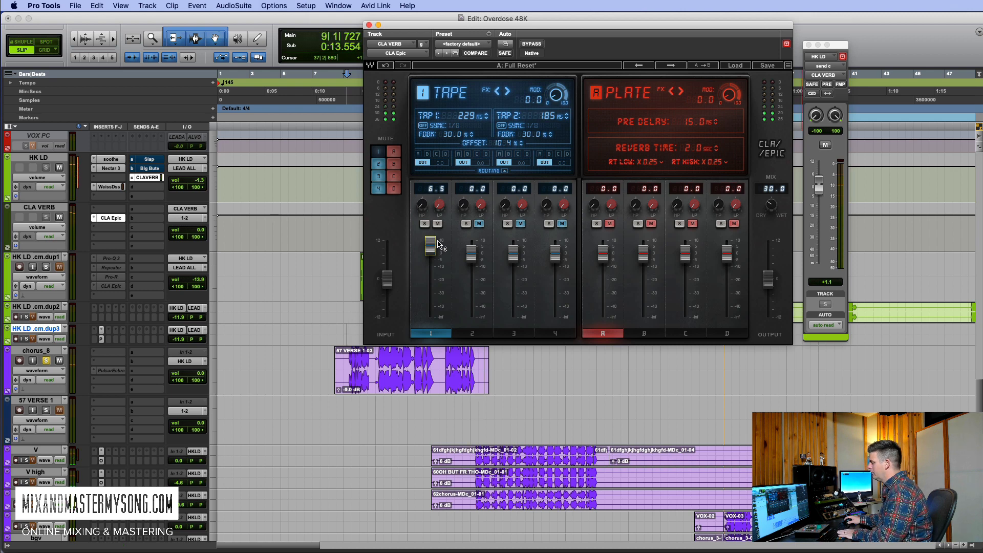
# Set both taps of the Throw delay to a synced 1/4 note.
pyautogui.click(475, 333)
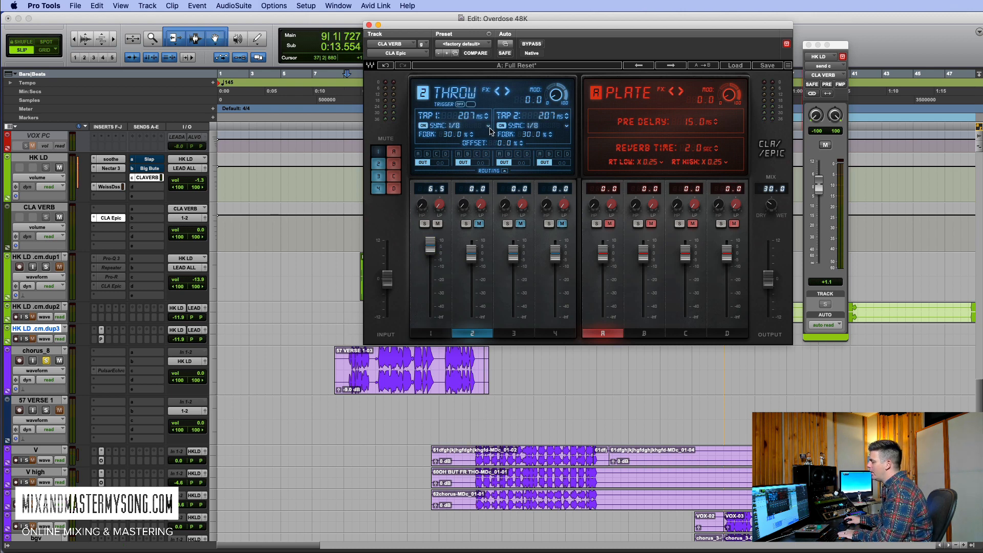
pyautogui.click(489, 128)
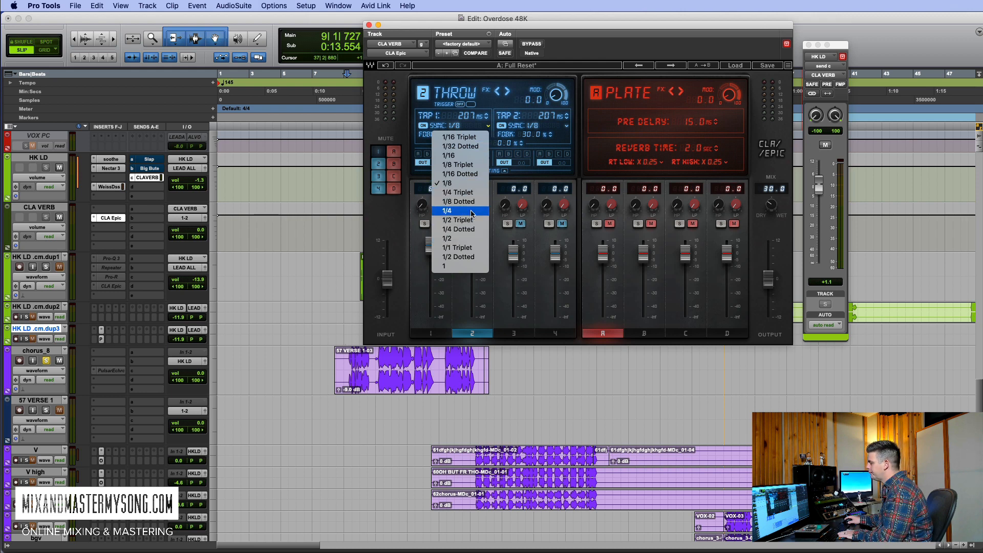
pyautogui.click(471, 212)
pyautogui.click(568, 129)
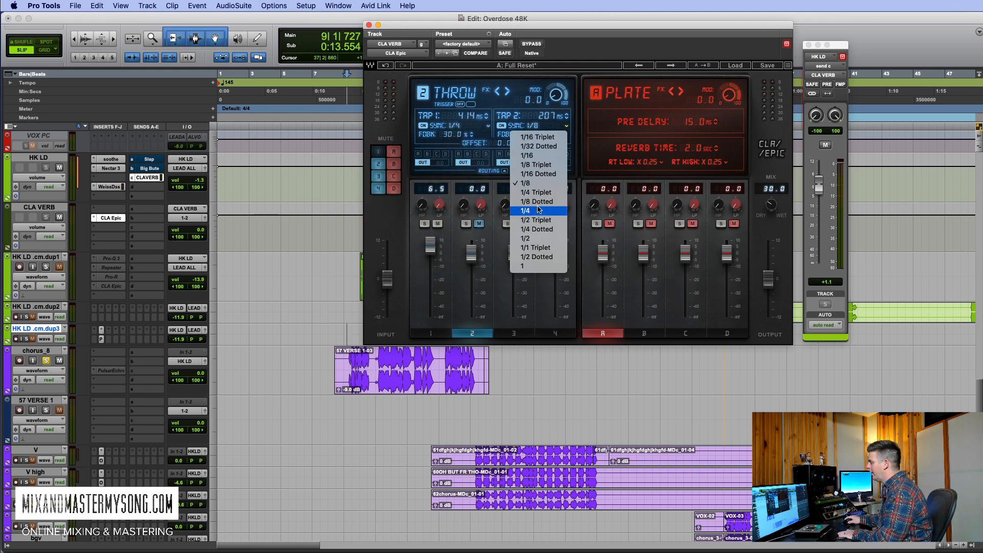
pyautogui.click(538, 210)
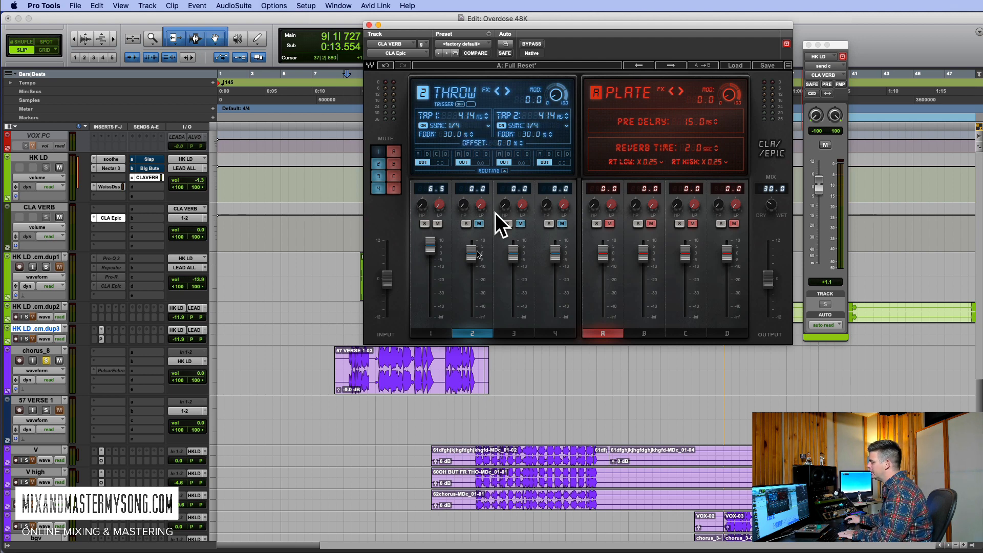
# Switch from the Tape to the Throw delay using their mutes and raise its fader to 10.0 during playback.
pyautogui.click(439, 225)
pyautogui.click(478, 225)
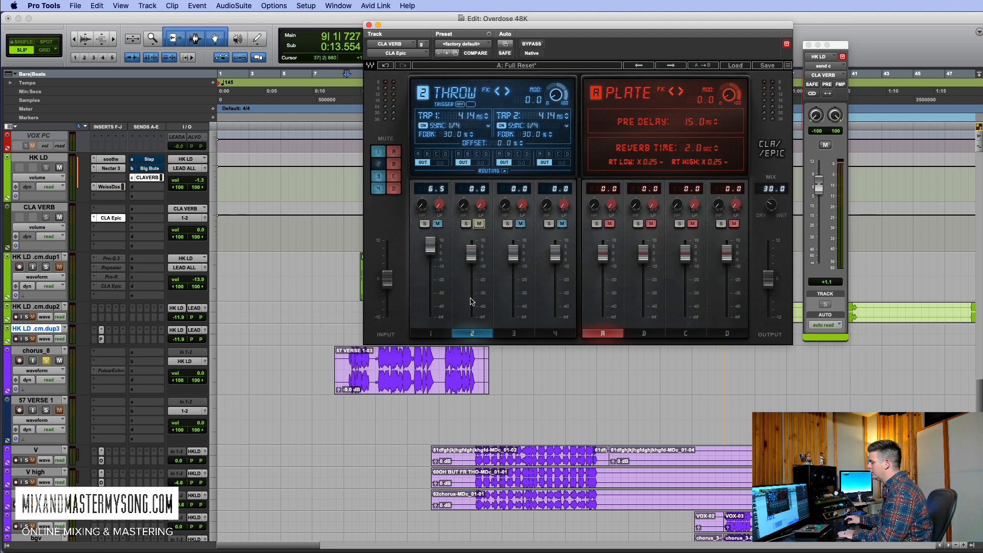
pyautogui.press('space')
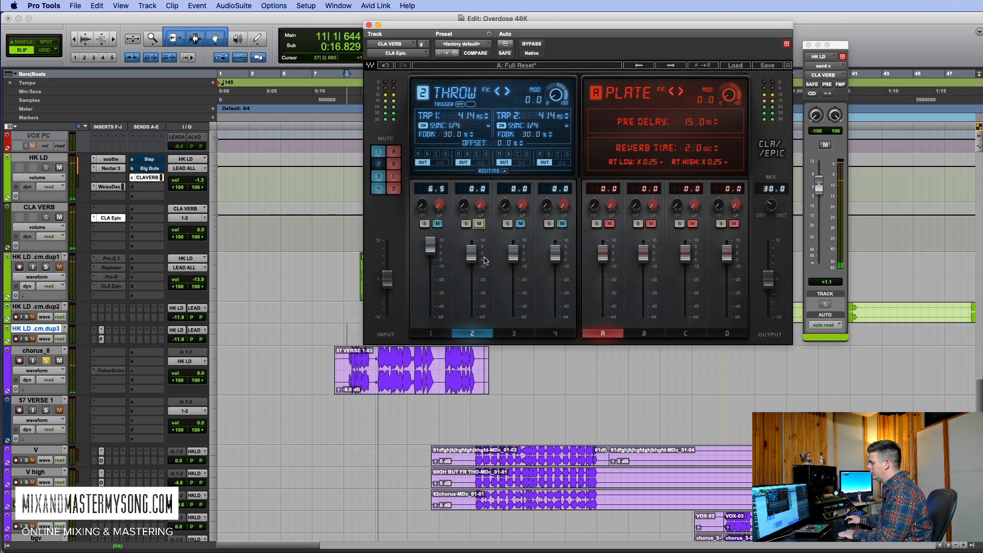
pyautogui.moveTo(471, 251); pyautogui.dragTo(471, 238)
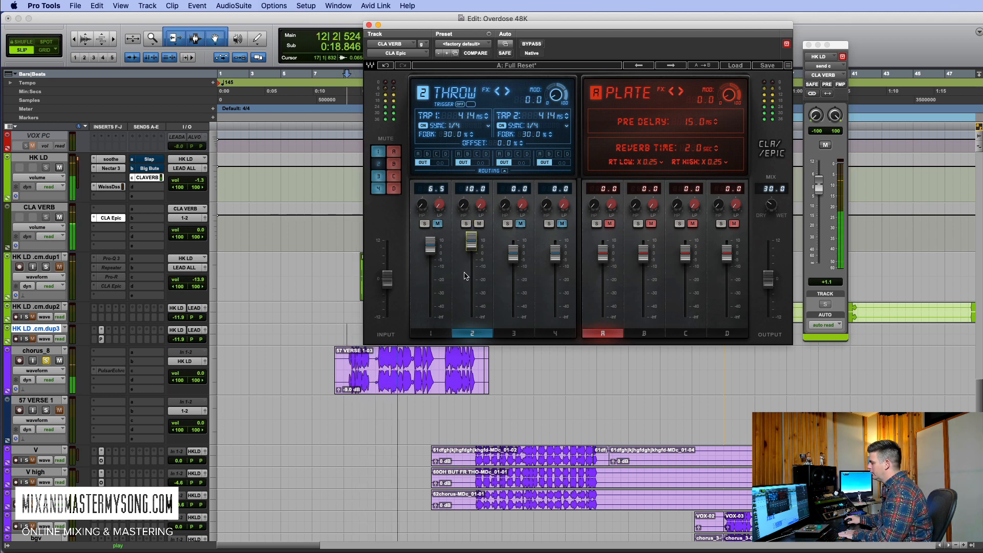
pyautogui.press('space')
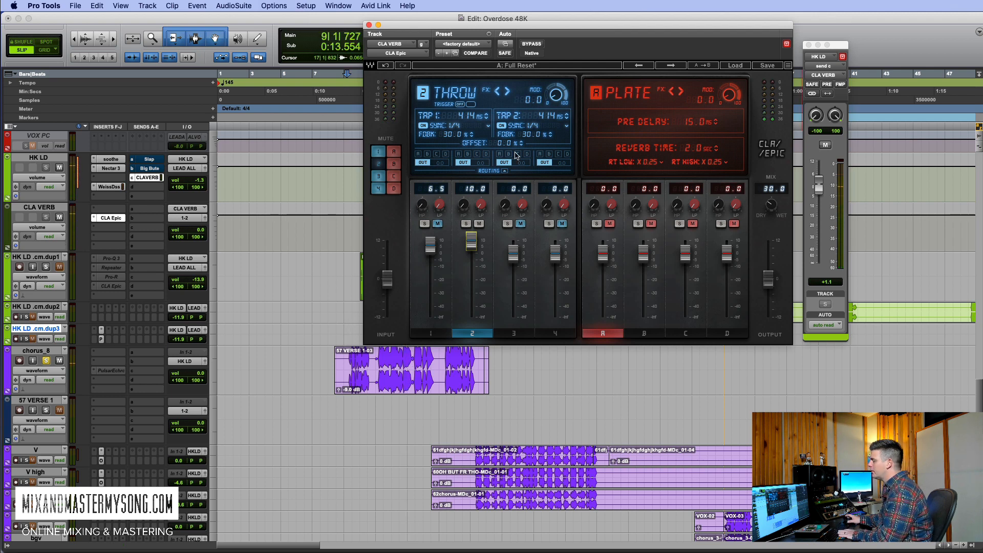
# Try a 4.4% offset between the Throw delay's taps, set it to 3.2% and play the song.
pyautogui.moveTo(505, 148); pyautogui.dragTo(505, 142)
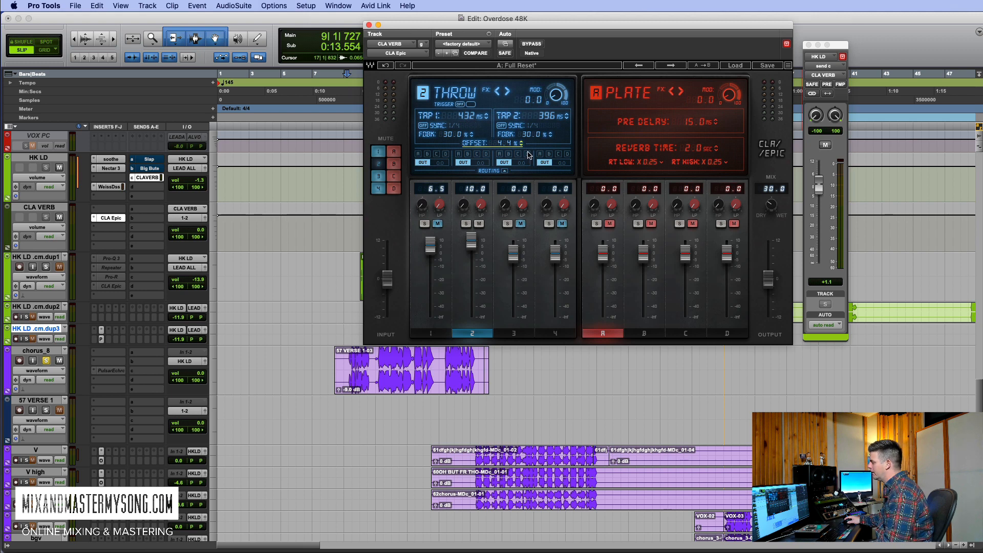
pyautogui.press('space')
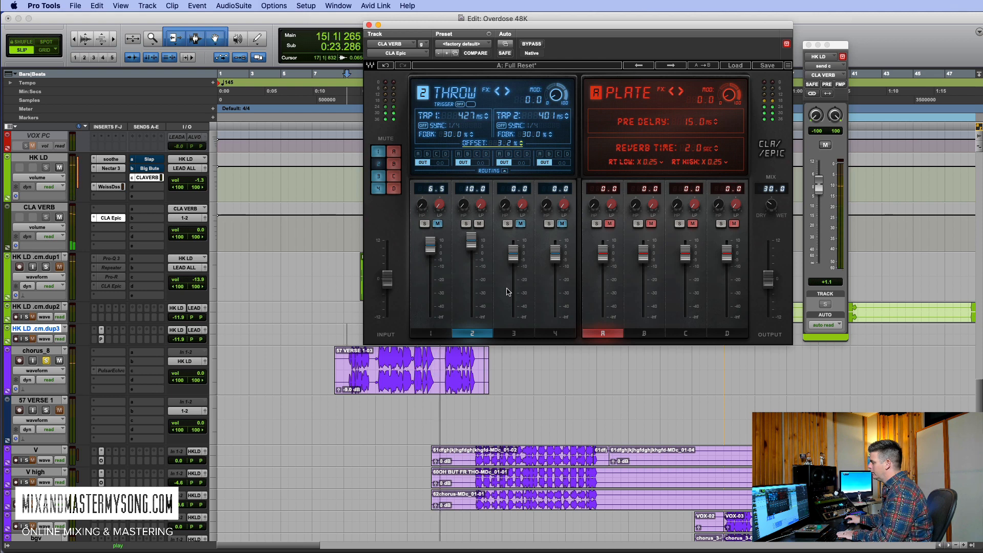
pyautogui.press('space')
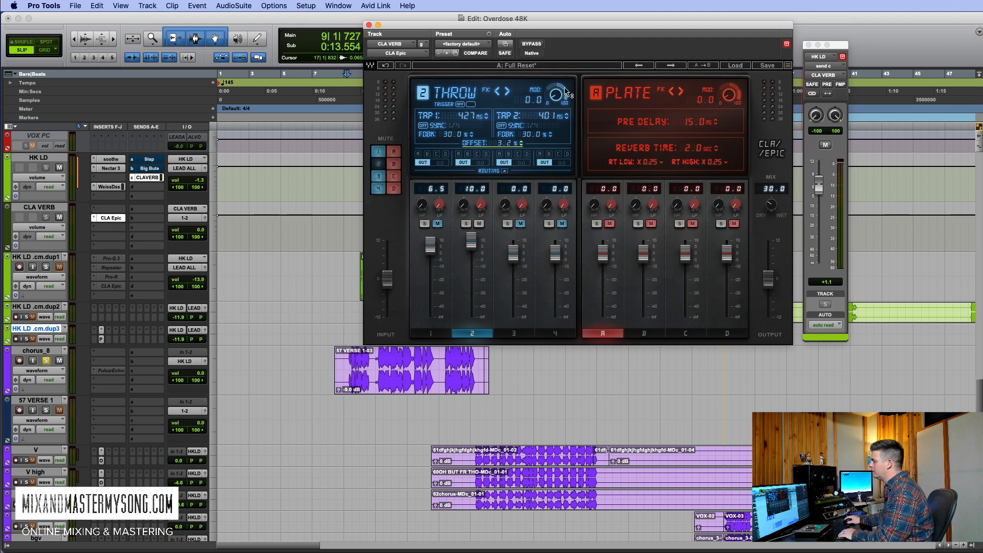
# Try the Throw delay's modulation at 100 during playback and return it to 0.
pyautogui.press('space')
pyautogui.moveTo(560, 93); pyautogui.dragTo(561, 53)
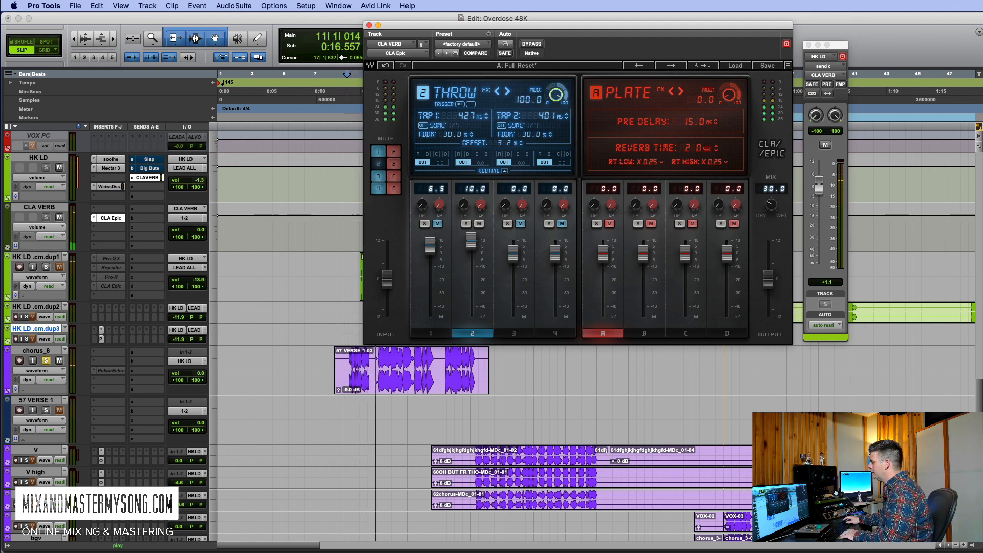
pyautogui.moveTo(557, 95); pyautogui.dragTo(556, 143)
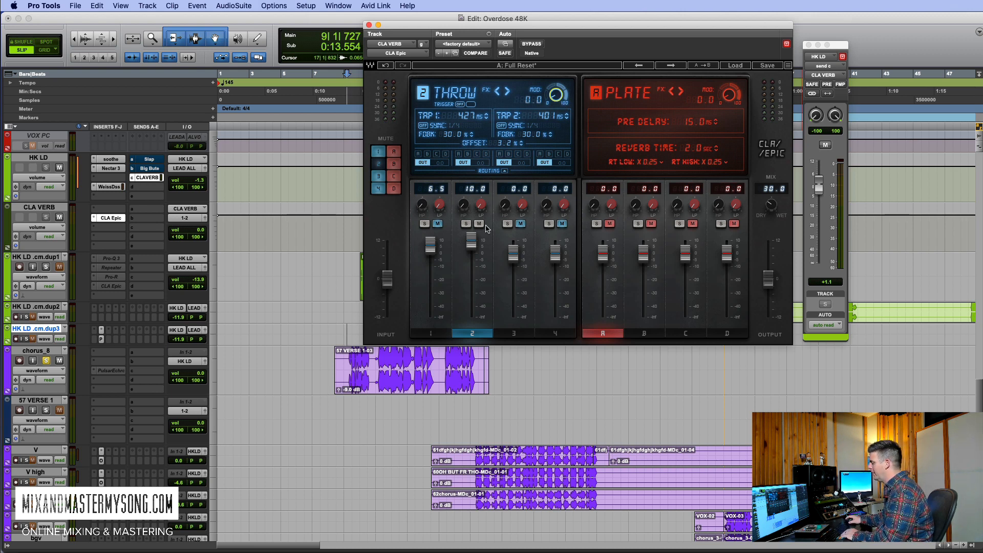
# Mute the Throw delay, unmute the Slap delay and raise its fader to 10.0 during playback.
pyautogui.click(479, 224)
pyautogui.click(517, 219)
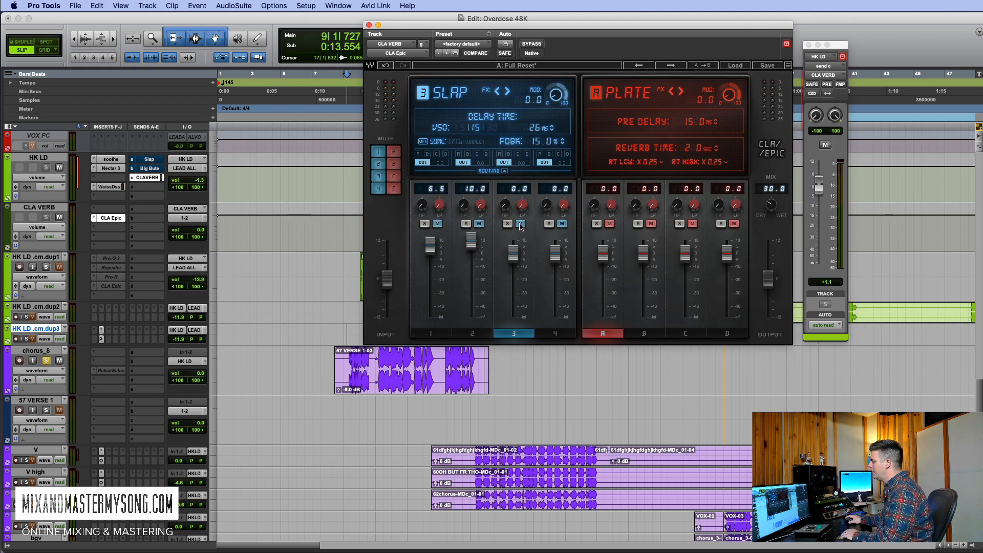
pyautogui.click(521, 225)
pyautogui.press('space')
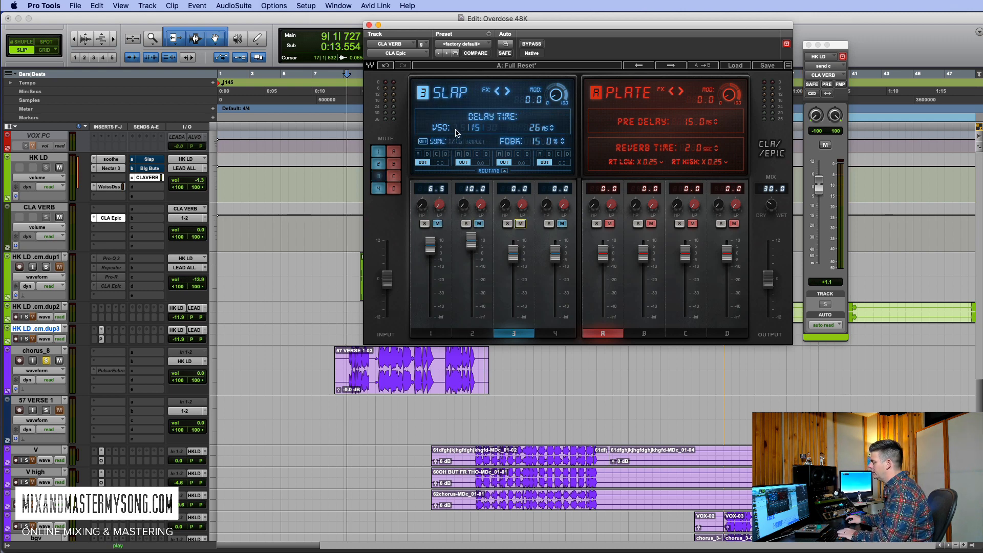
pyautogui.moveTo(514, 254); pyautogui.dragTo(512, 249)
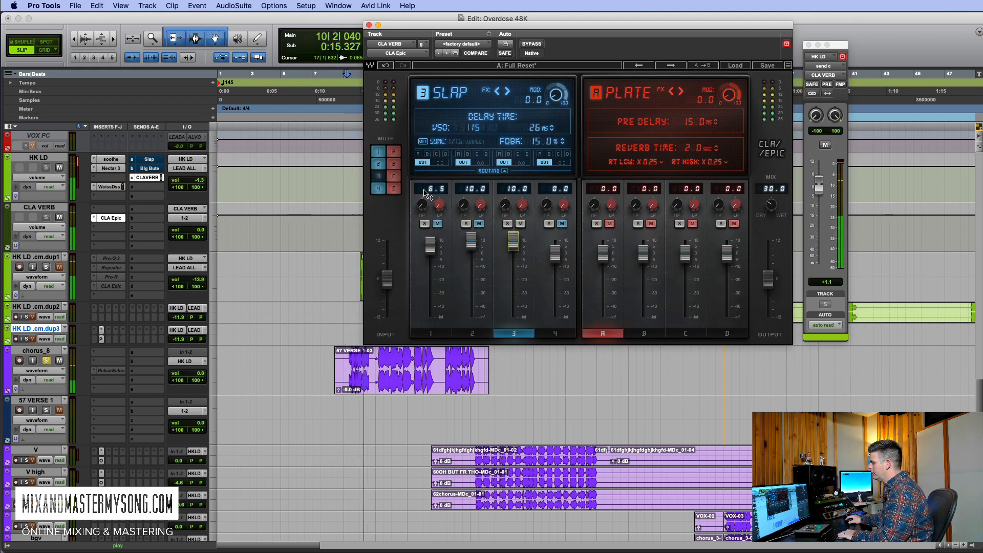
# Raise the CLA VERB send to +6.9 and compare the Slap delay's VSO speeds 7.5 and 15, ending on 15.
pyautogui.moveTo(814, 185); pyautogui.dragTo(814, 175)
pyautogui.moveTo(469, 123); pyautogui.dragTo(467, 128)
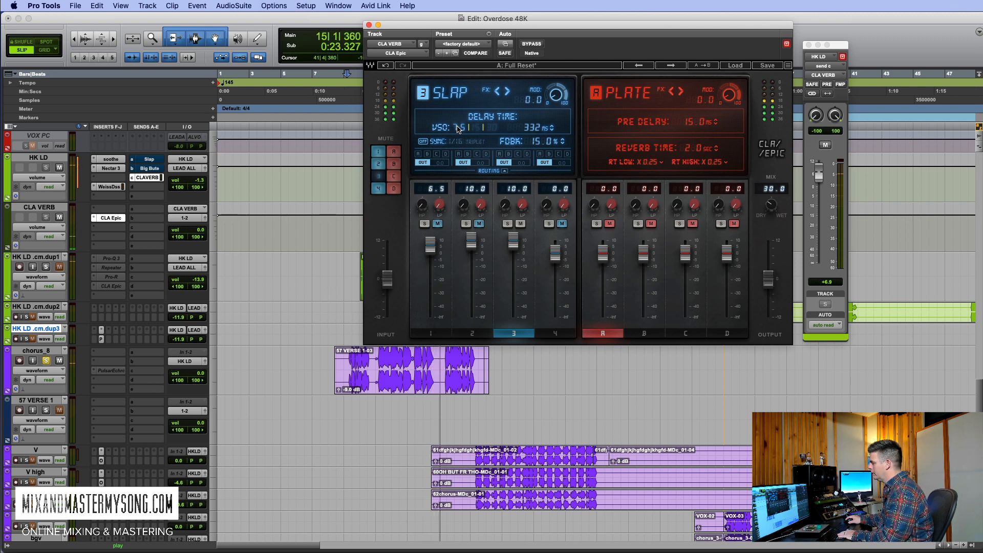
pyautogui.click(483, 130)
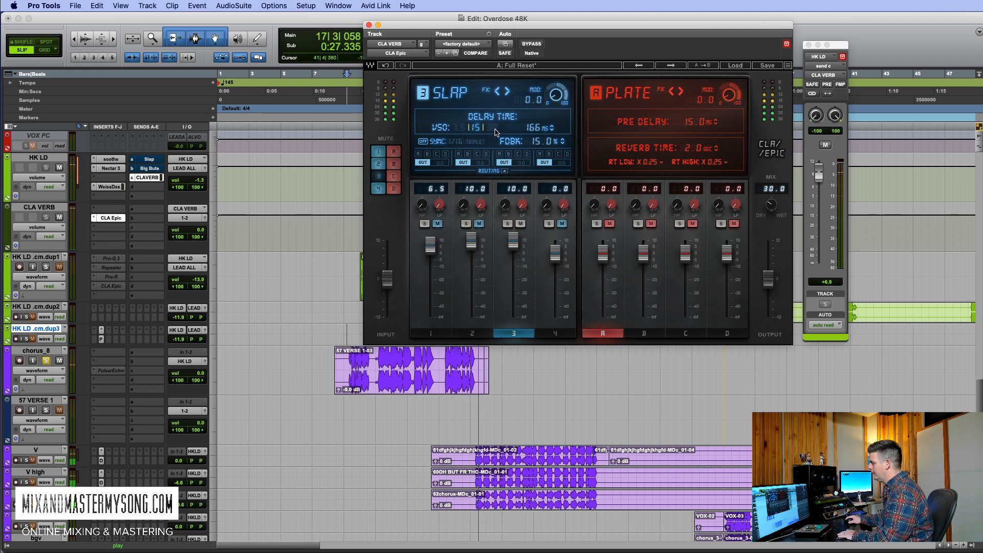
# Lower the Slap delay's fader to 0.3 and open the Crowd delay's settings.
pyautogui.click(508, 223)
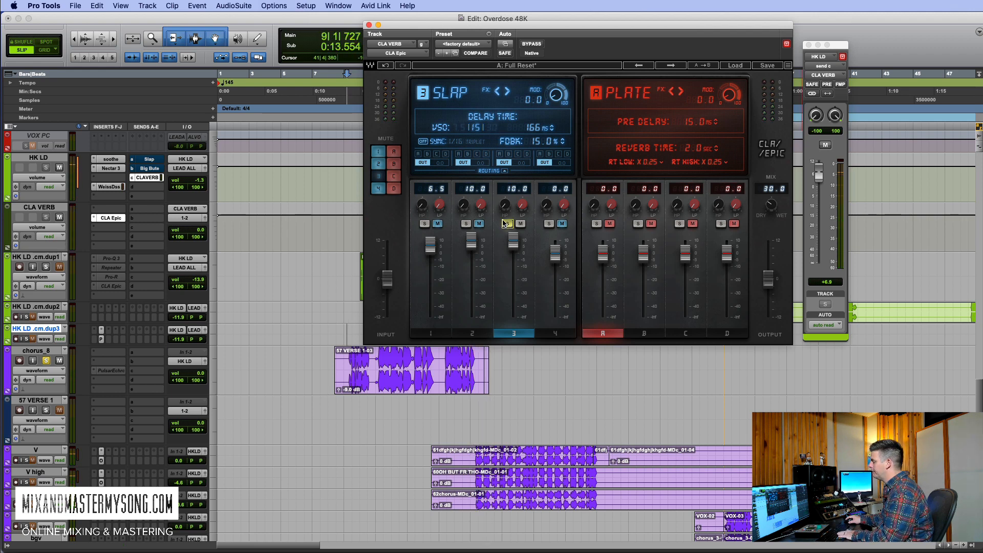
pyautogui.moveTo(522, 250); pyautogui.dragTo(518, 266)
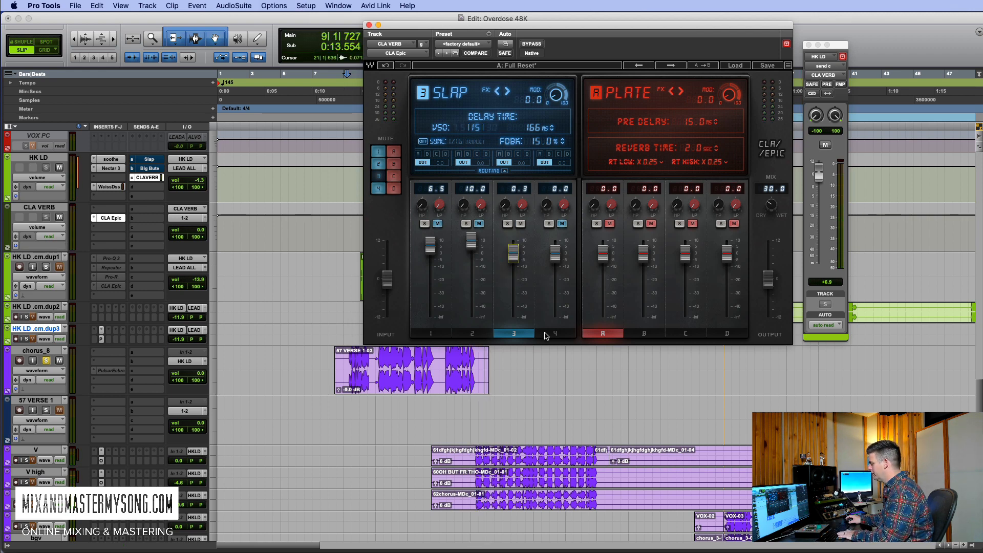
pyautogui.click(546, 334)
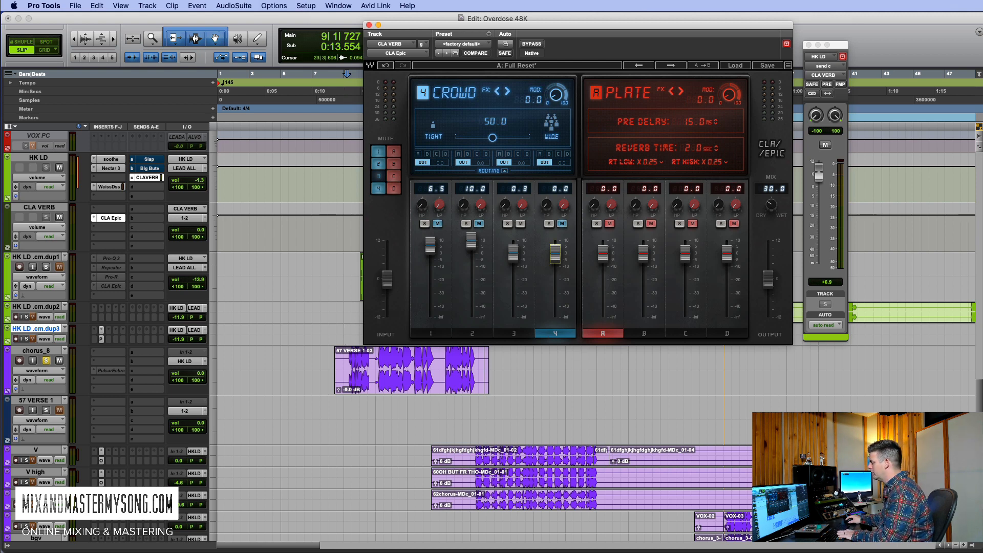
# Raise the Crowd delay's fader to 10.0, set the wet mix to 100.0 and lower the CLA VERB send to -0.6.
pyautogui.moveTo(555, 254); pyautogui.dragTo(555, 240)
pyautogui.press('space')
pyautogui.moveTo(820, 173); pyautogui.dragTo(772, 162)
pyautogui.press('space')
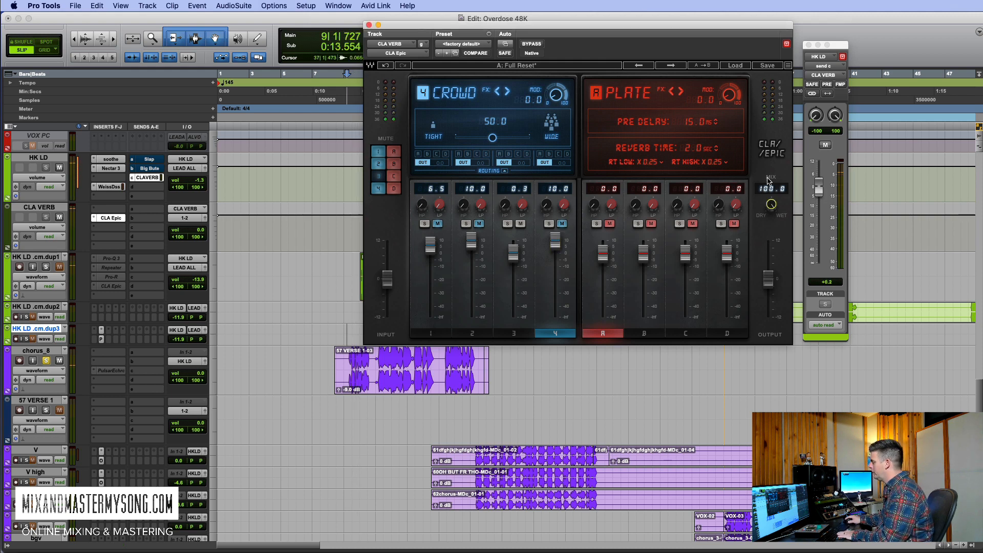
pyautogui.moveTo(818, 190)
pyautogui.mouseDown()
pyautogui.moveTo(820, 163)
pyautogui.moveTo(826, 192)
pyautogui.mouseUp()
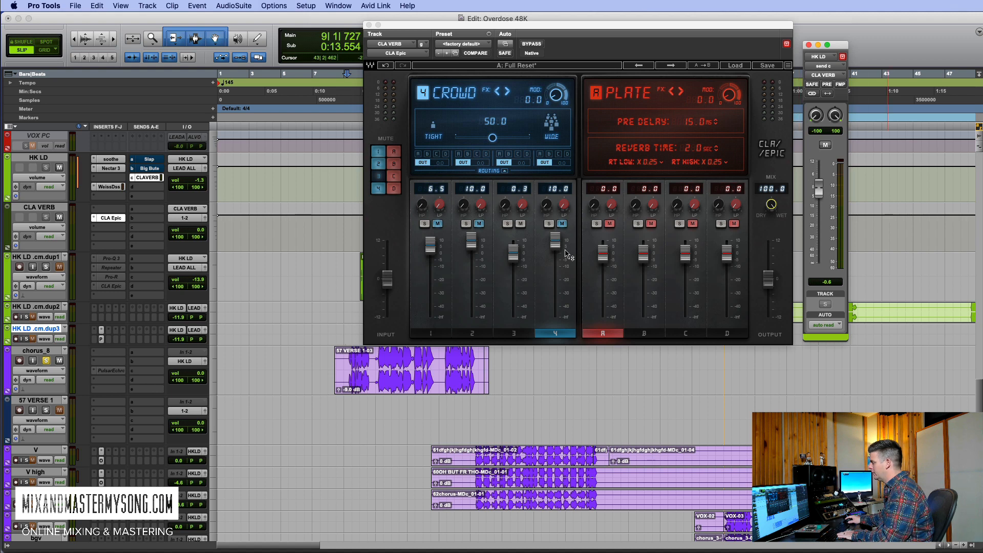
# Mute the Slap delay, unmute the Crowd delay and lower its fader to -2.1 during playback.
pyautogui.press('space')
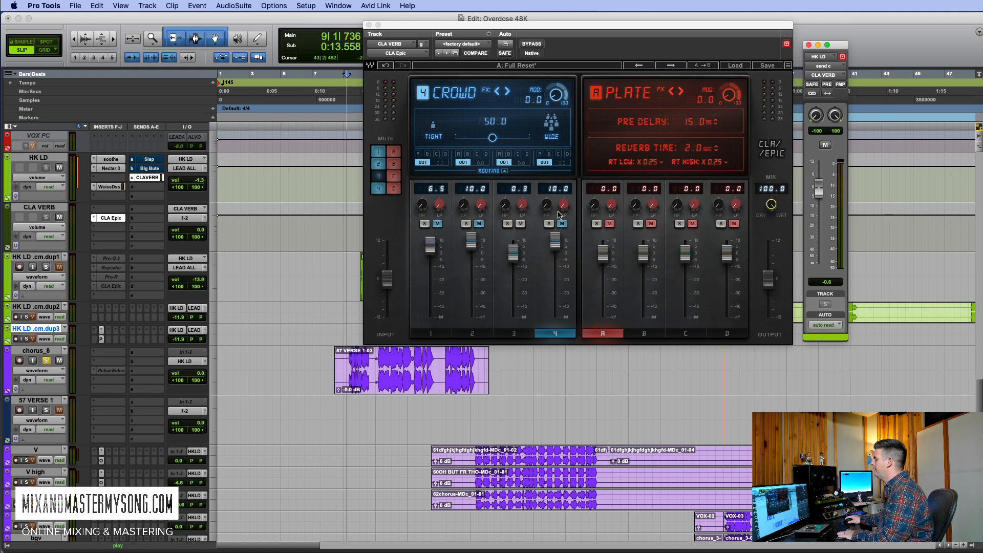
pyautogui.click(521, 224)
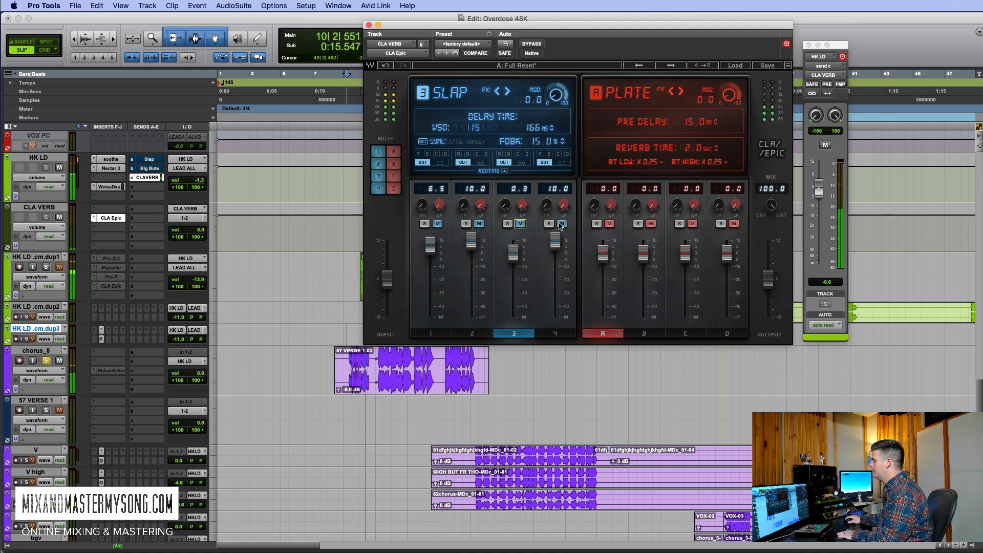
pyautogui.click(562, 223)
pyautogui.moveTo(556, 241); pyautogui.dragTo(555, 257)
# Compare the Crowd delay's width at 0.0 and 100.0, ending on 100.0, and toggle its mute during playback, leaving it muted.
pyautogui.moveTo(492, 137); pyautogui.dragTo(456, 137)
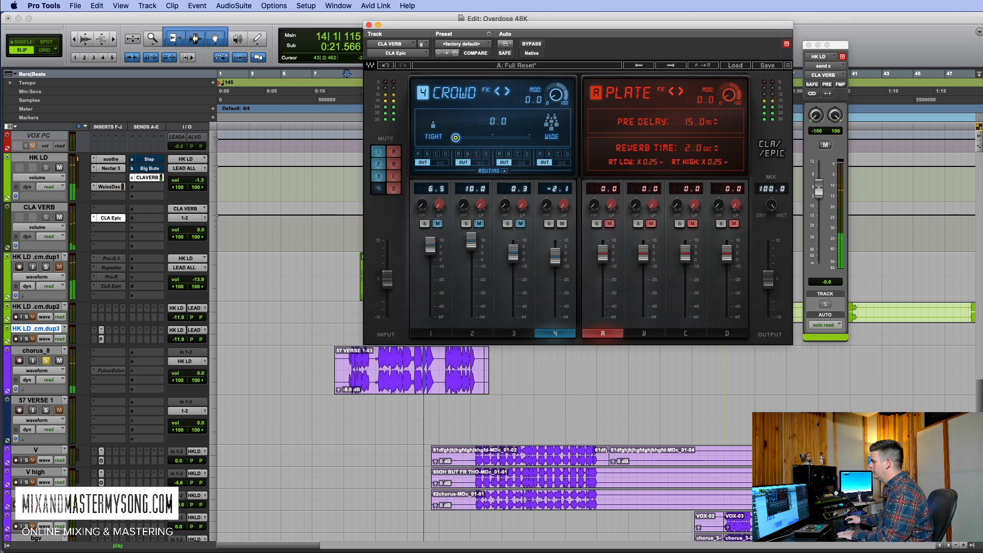
pyautogui.moveTo(456, 137); pyautogui.dragTo(529, 137)
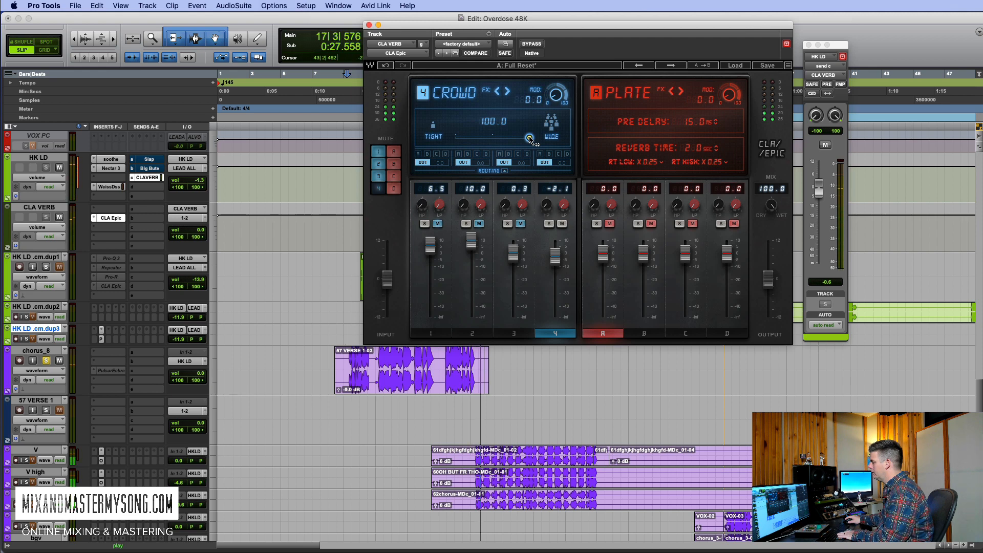
pyautogui.click(561, 224)
pyautogui.click(478, 225)
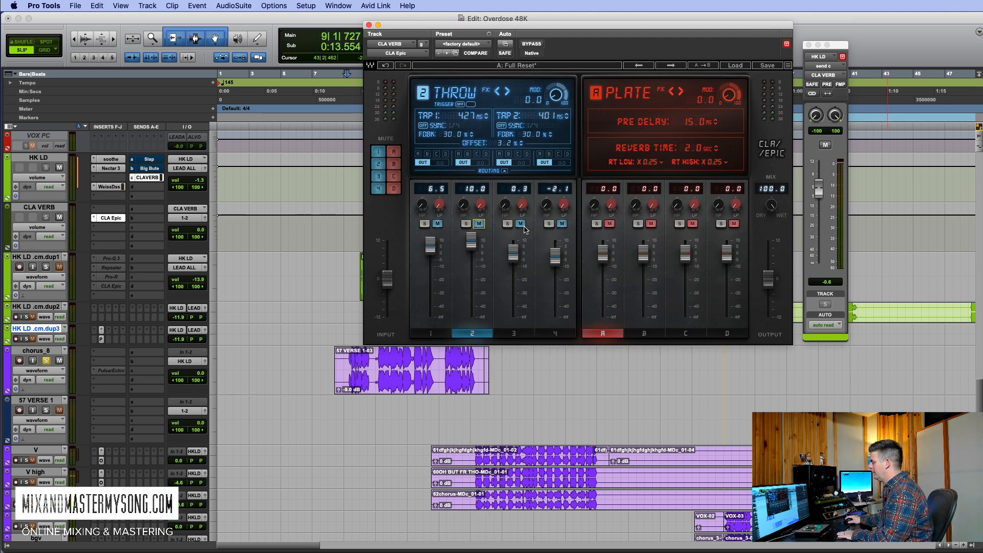
pyautogui.click(561, 224)
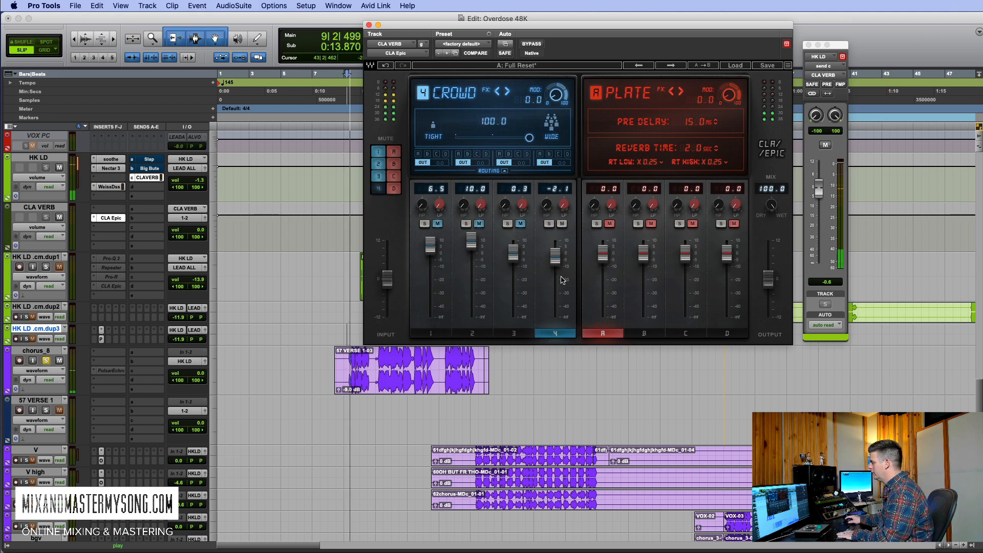
pyautogui.click(563, 225)
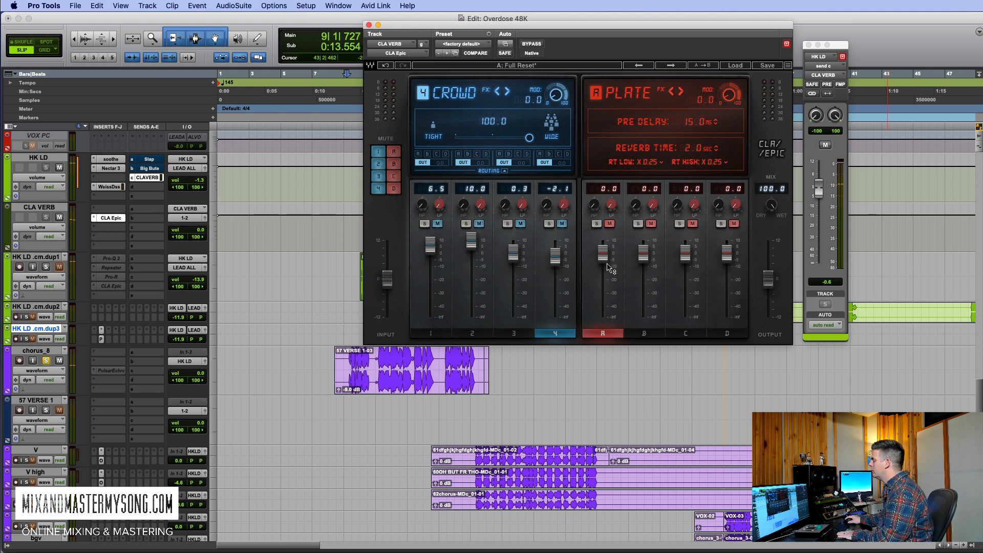
# Unmute the Plate reverb and lower the CLA VERB send to -8.4 during playback.
pyautogui.click(610, 225)
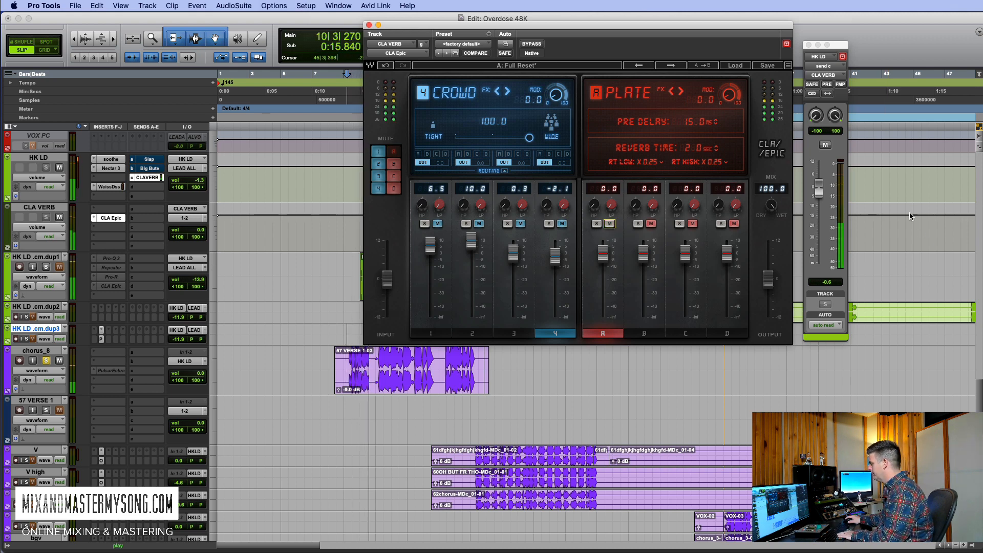
pyautogui.moveTo(820, 190); pyautogui.dragTo(819, 212)
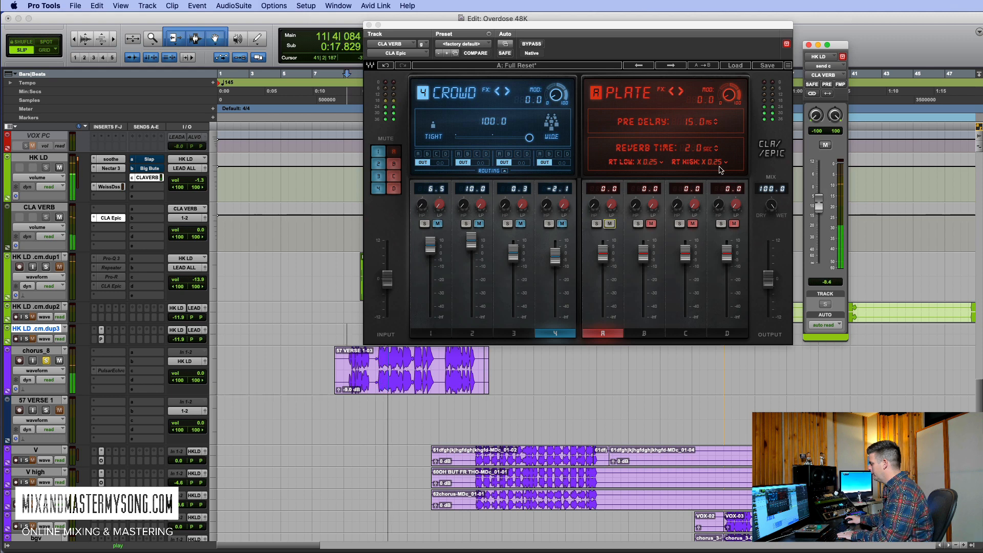
# Try the Plate reverb's pre-delay at 1000 ms, set it to 0.0 ms and mute the Plate.
pyautogui.moveTo(710, 123); pyautogui.dragTo(710, 77)
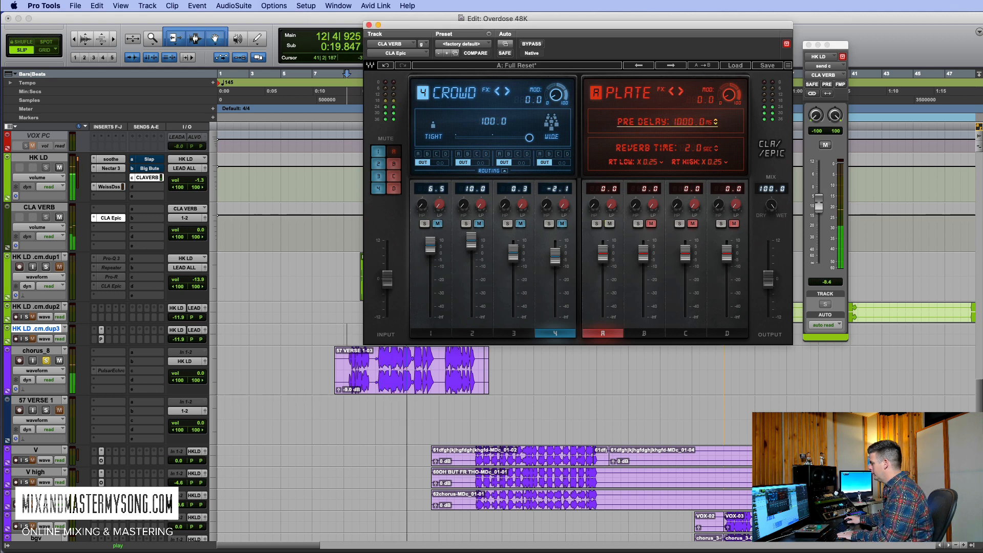
pyautogui.moveTo(691, 122); pyautogui.dragTo(691, 154)
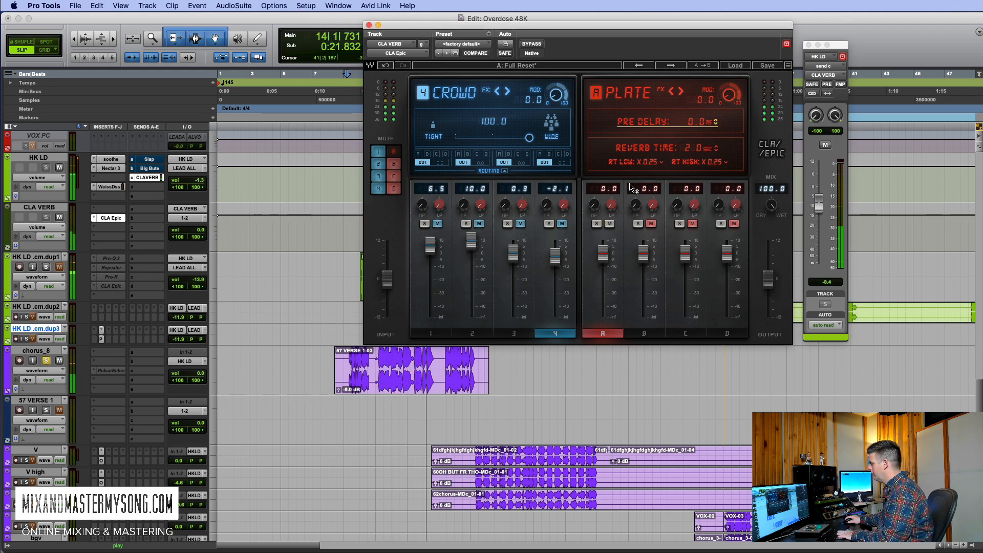
pyautogui.click(610, 224)
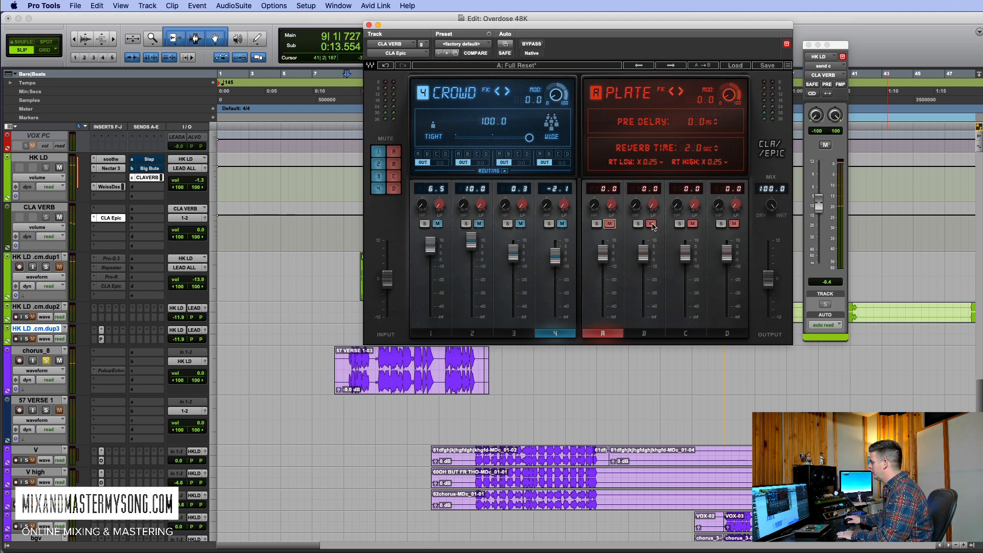
# Unmute the Room reverb and raise the CLA VERB send to -6.8 during playback.
pyautogui.click(651, 224)
pyautogui.press('space')
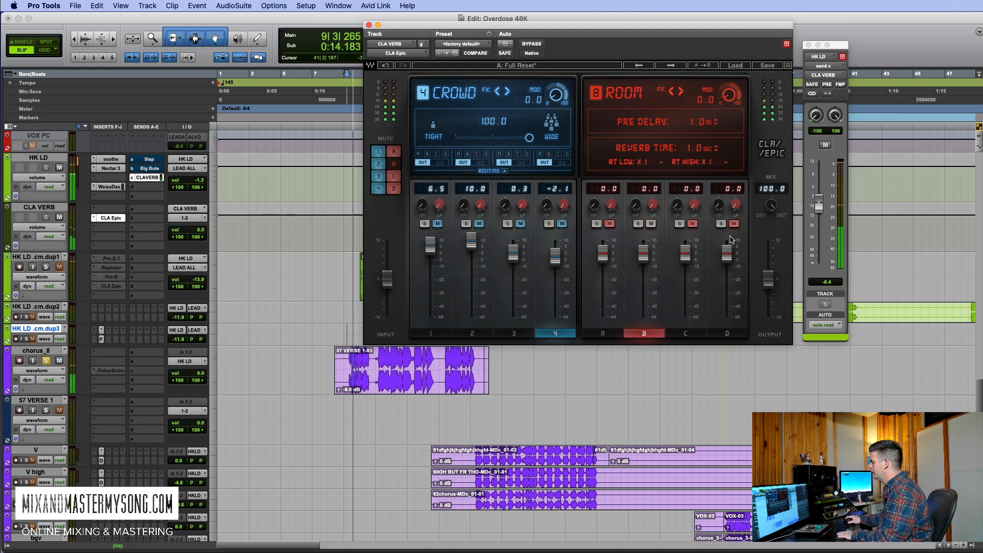
pyautogui.click(820, 202)
pyautogui.moveTo(820, 203); pyautogui.dragTo(821, 202)
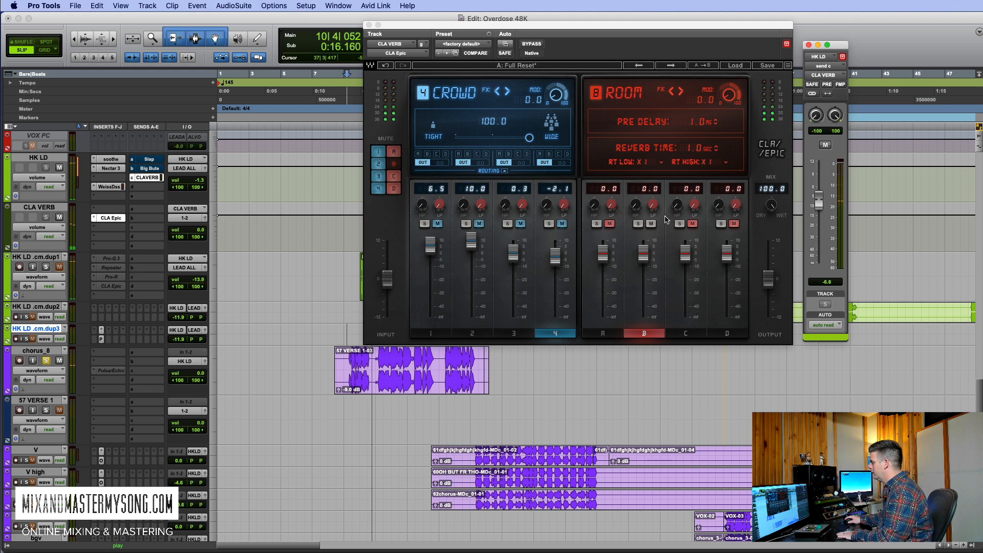
# Mute the Room reverb, unmute the Hall reverb and shorten its reverb time to 2.8 seconds.
pyautogui.click(651, 224)
pyautogui.click(693, 224)
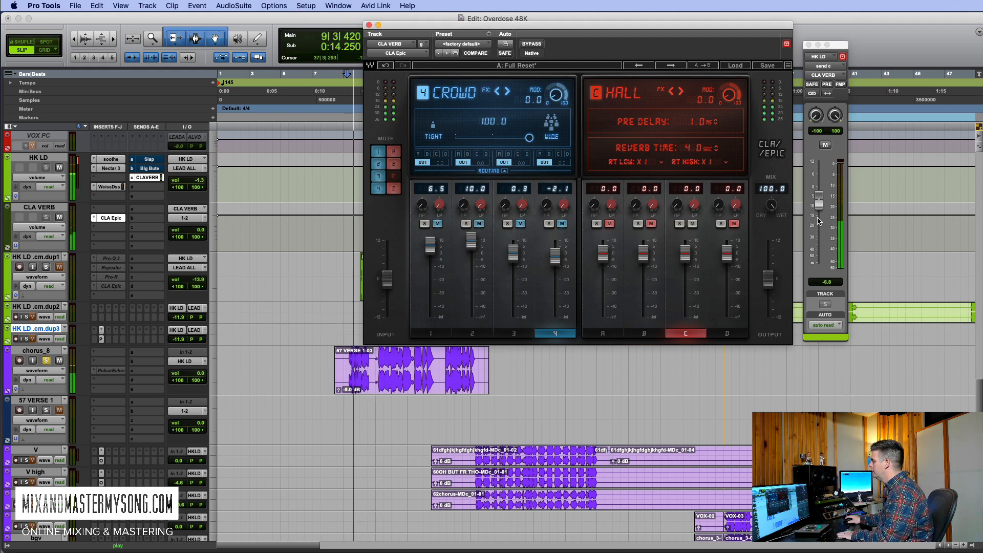
pyautogui.moveTo(689, 148)
pyautogui.mouseDown()
pyautogui.moveTo(689, 169)
pyautogui.moveTo(689, 154)
pyautogui.mouseUp()
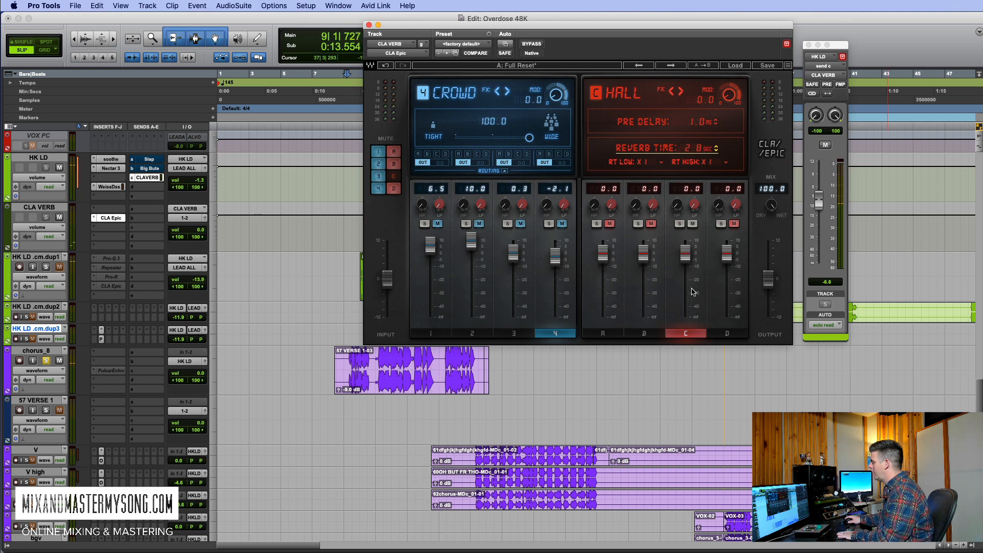
# Open the Space reverb's settings and lower the CLA VERB send to -8.6 during playback.
pyautogui.click(735, 333)
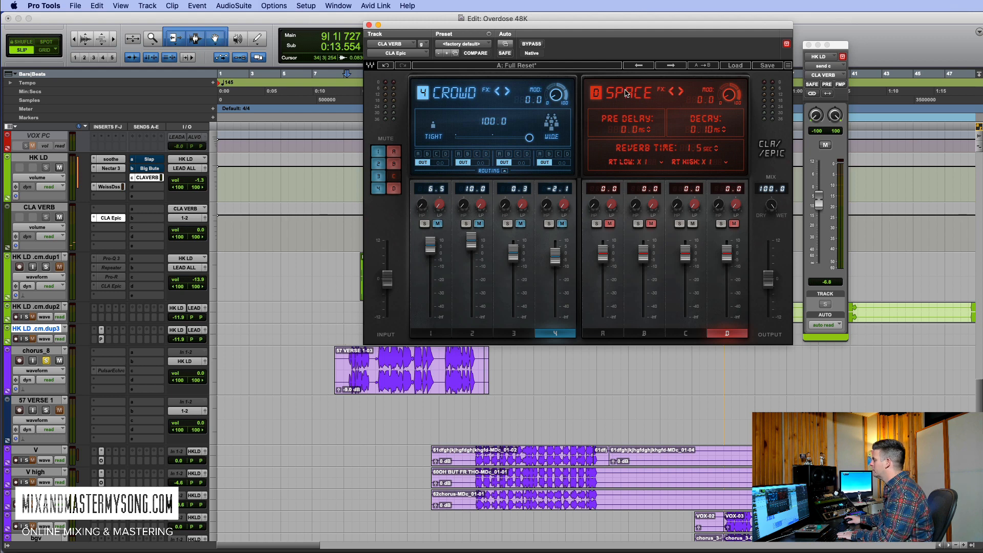
pyautogui.press('space')
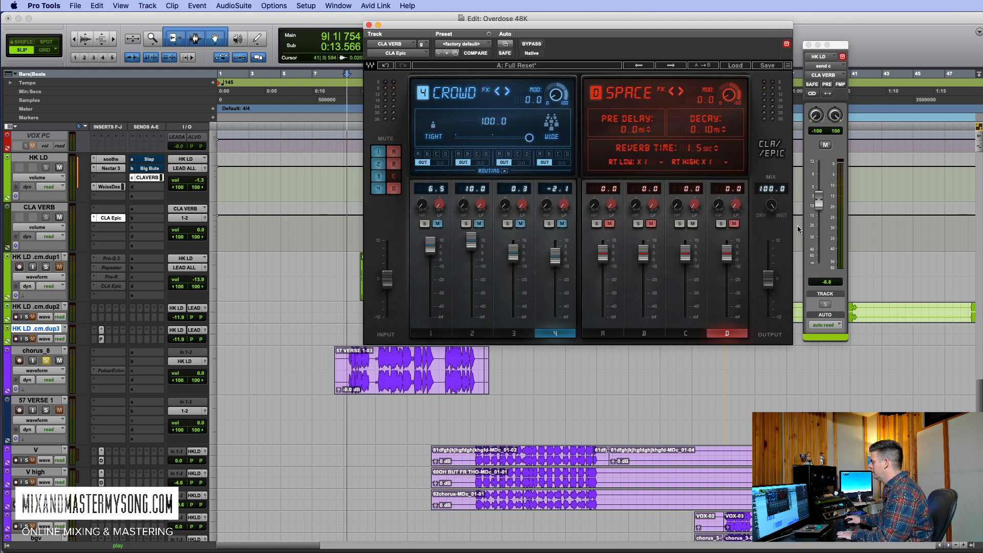
pyautogui.moveTo(826, 202)
pyautogui.mouseDown()
pyautogui.moveTo(818, 191)
pyautogui.moveTo(816, 205)
pyautogui.mouseUp()
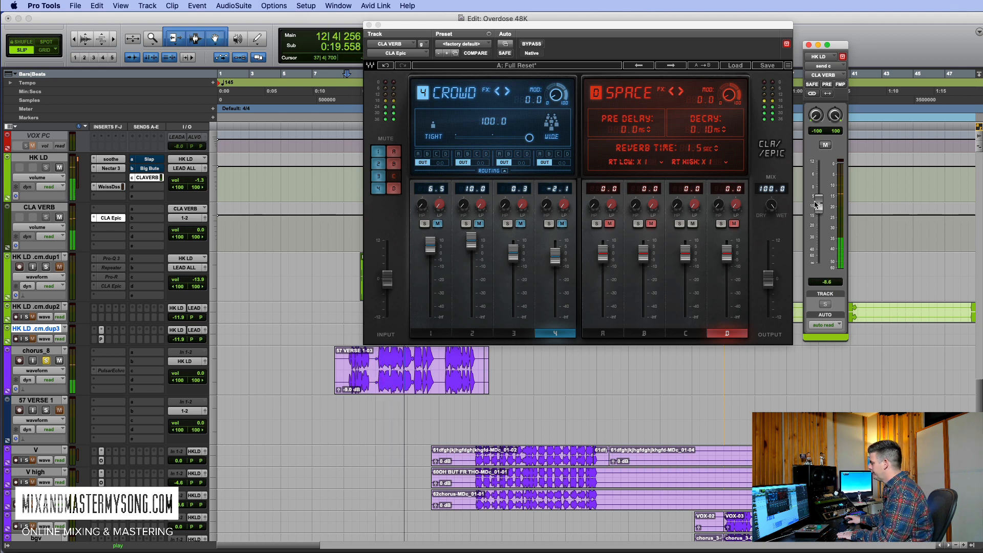
pyautogui.moveTo(729, 94); pyautogui.dragTo(729, 93)
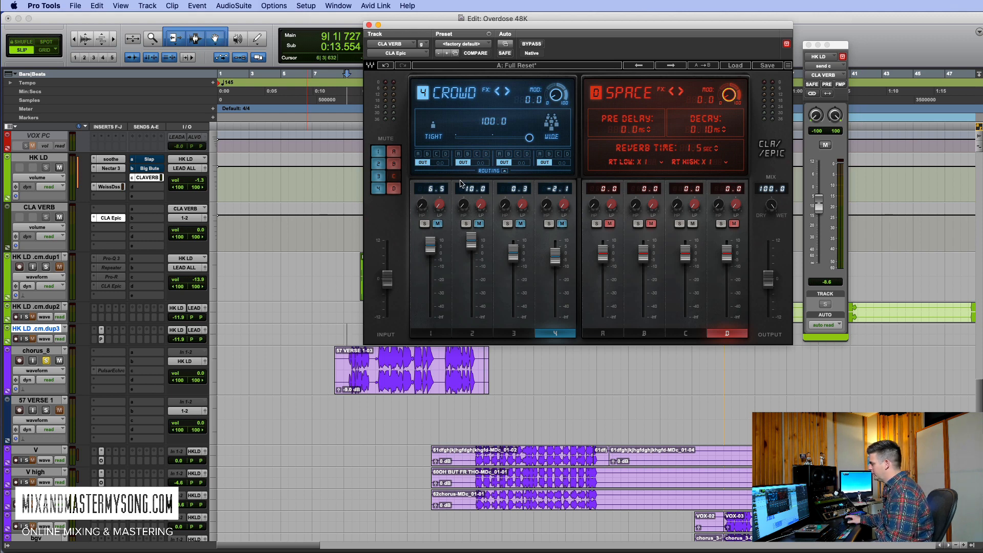
# Move the send window clear of the plug-in and examine the delay routing levels before collapsing them.
pyautogui.moveTo(829, 45); pyautogui.dragTo(842, 44)
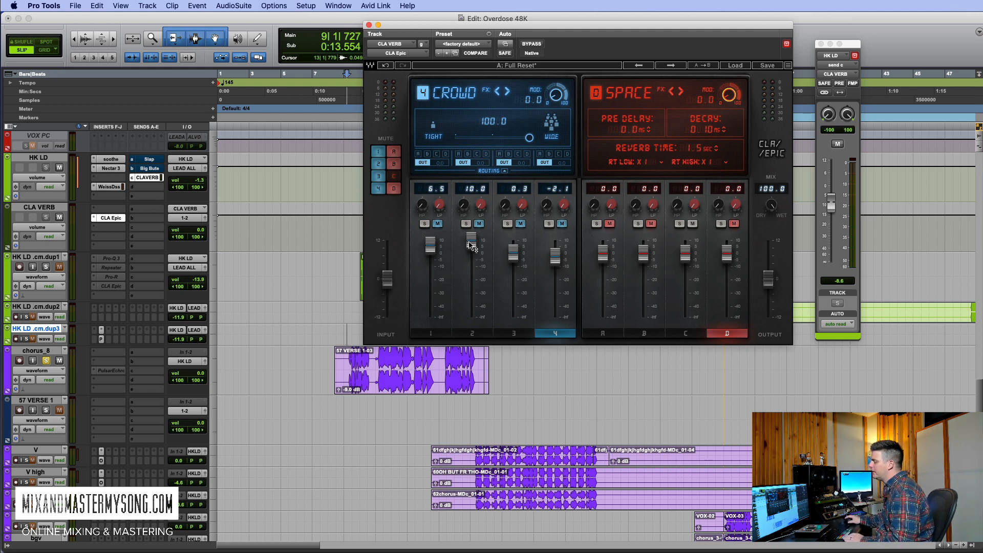
pyautogui.click(505, 171)
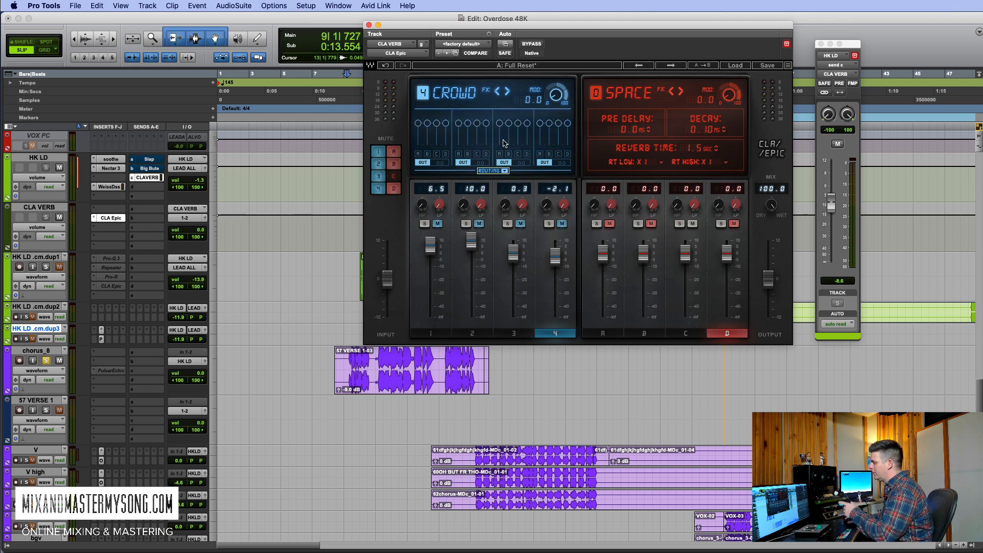
pyautogui.click(506, 172)
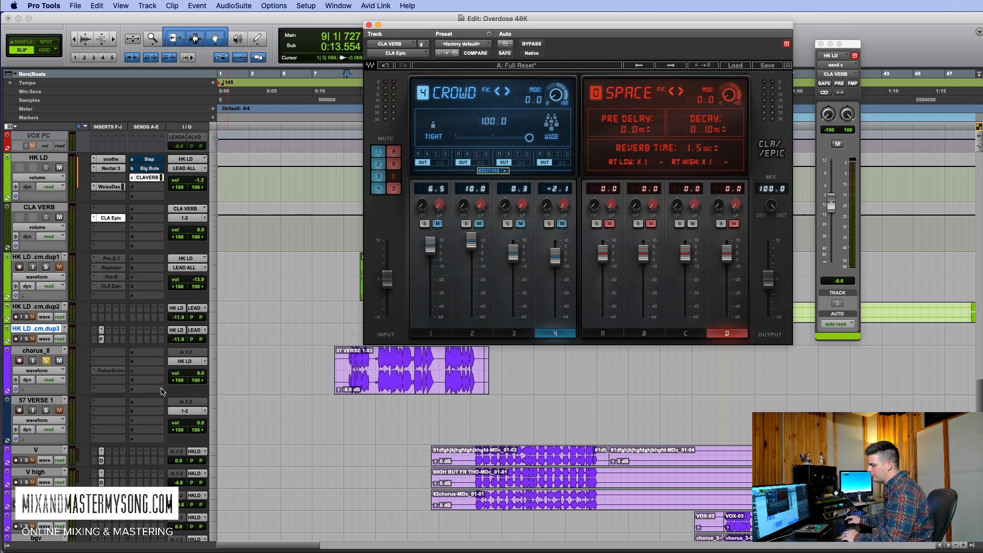
# Unsolo and mute the chorus_8 track and close the CLA Epic plug-in.
pyautogui.click(47, 361)
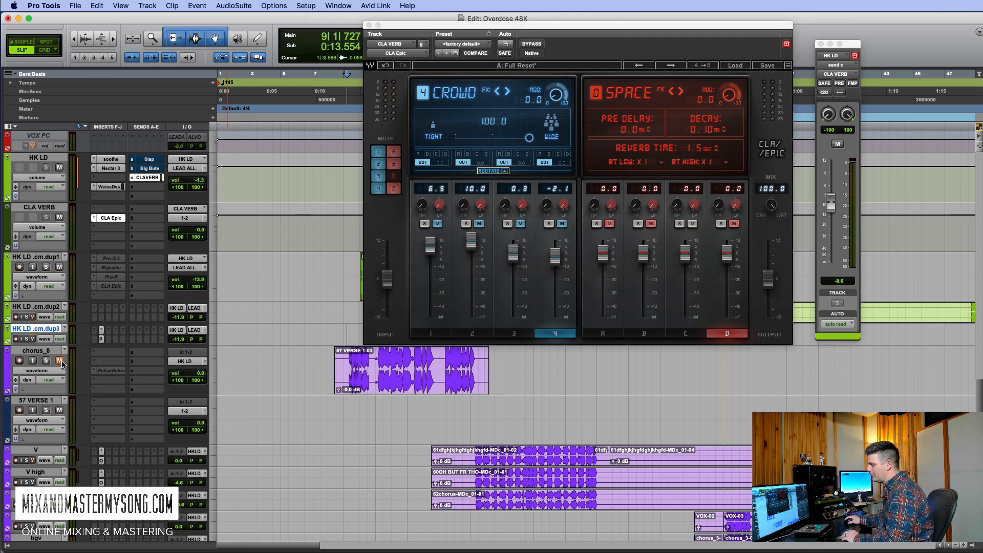
pyautogui.click(109, 222)
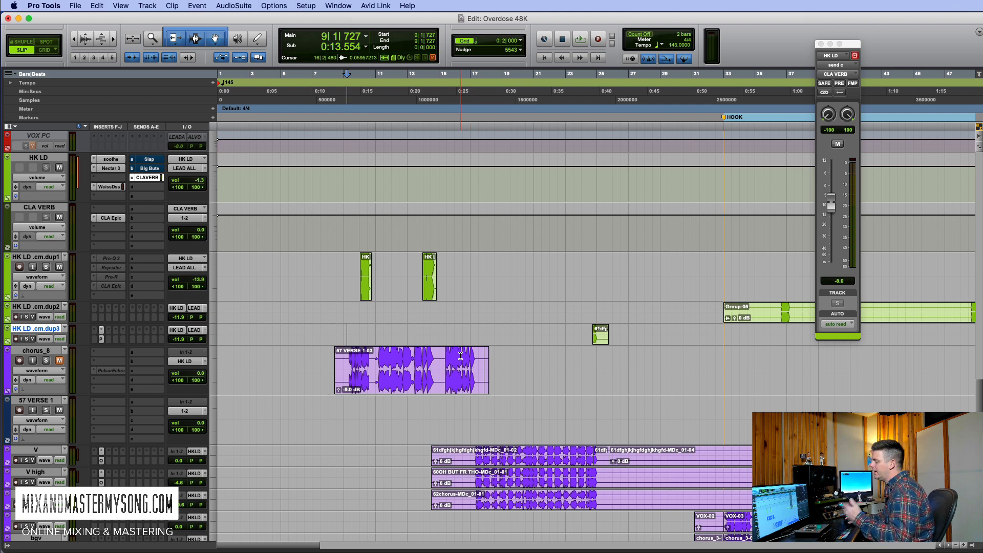
# Solo the HK LD .cm.dup1 track and play it briefly from just before its first clip.
pyautogui.click(352, 266)
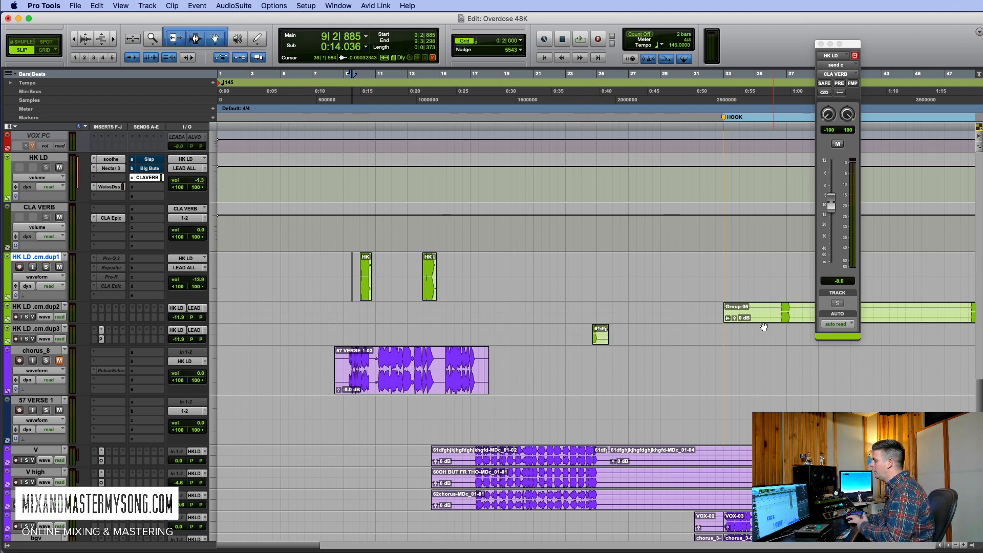
pyautogui.moveTo(360, 264); pyautogui.dragTo(357, 266)
pyautogui.click(355, 264)
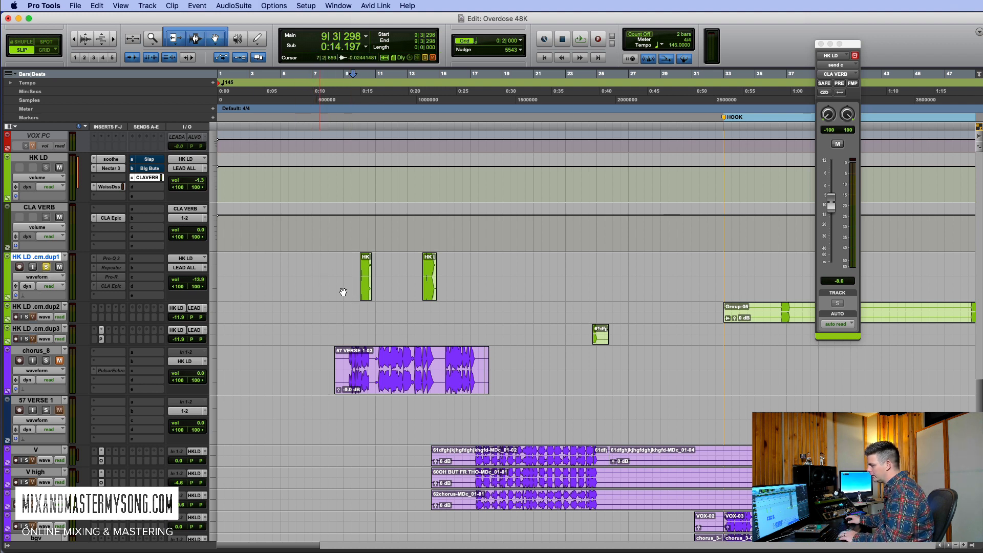
pyautogui.press('space')
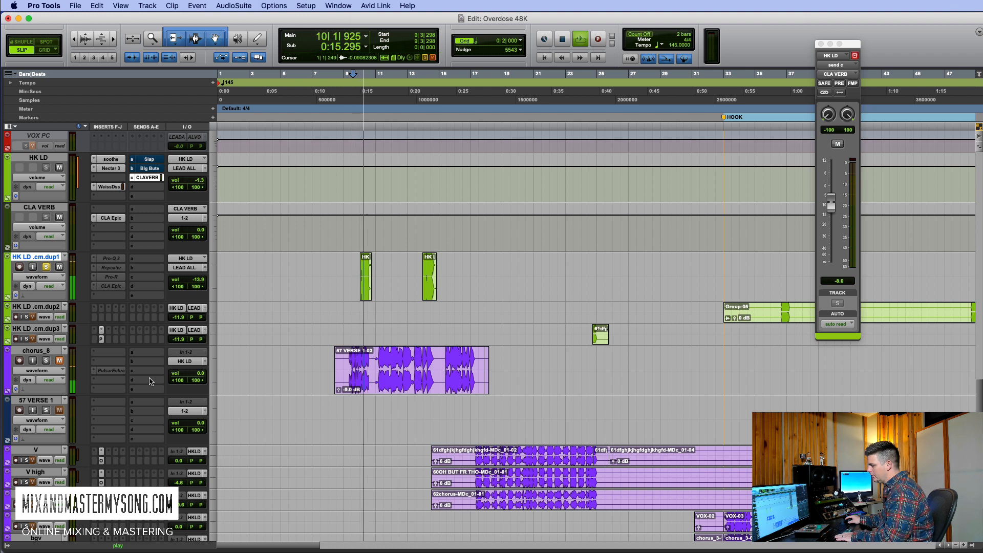
pyautogui.press('space')
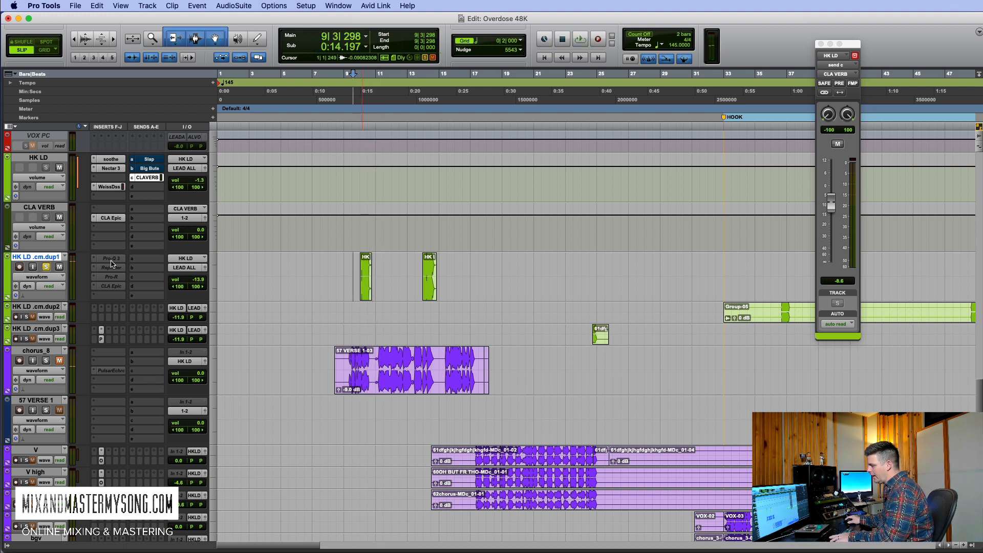
# Activate the Pro-Q 3, Repeater and Pro-R inserts on HK LD .cm.dup1 and play back the throw clip.
pyautogui.keyDown('ctrl'); pyautogui.keyDown('super'); pyautogui.click(111, 260); pyautogui.keyUp('super'); pyautogui.keyUp('ctrl')
pyautogui.keyDown('ctrl'); pyautogui.keyDown('super'); pyautogui.click(114, 279); pyautogui.keyUp('super'); pyautogui.keyUp('ctrl')
pyautogui.press('space')
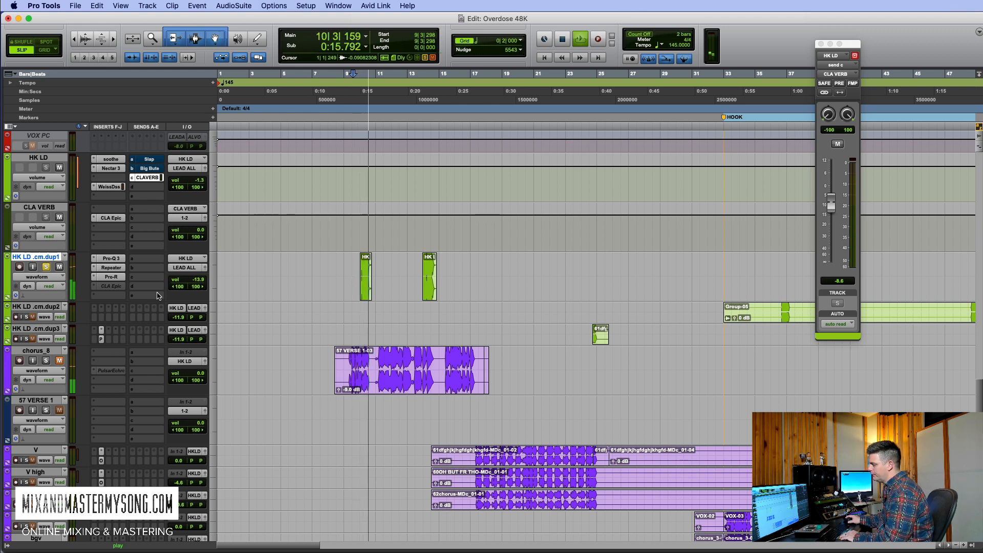
pyautogui.press('space')
# Inspect the Pro-Q 3, Repeater and Pro-R settings on the HK LD .cm.dup1 track one after another.
pyautogui.click(112, 259)
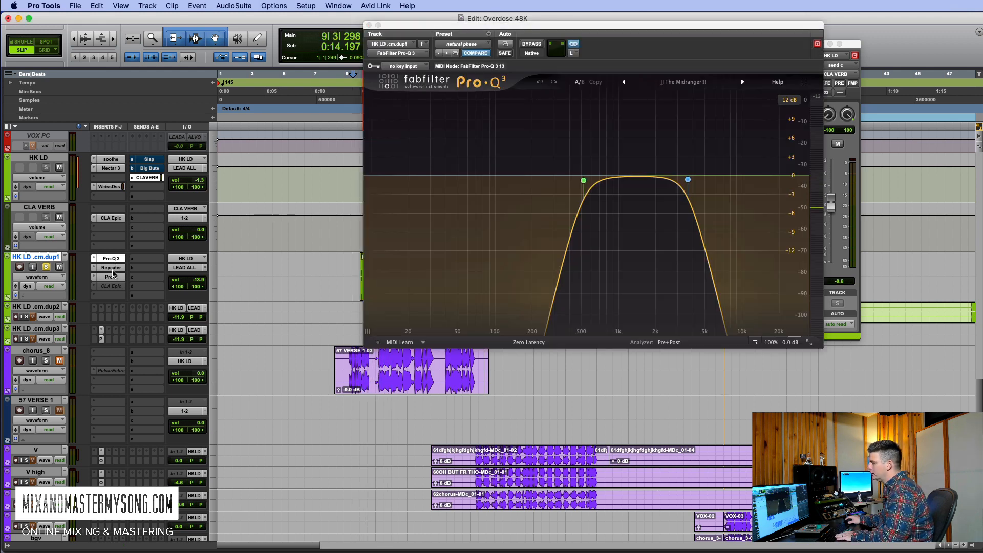
pyautogui.click(111, 268)
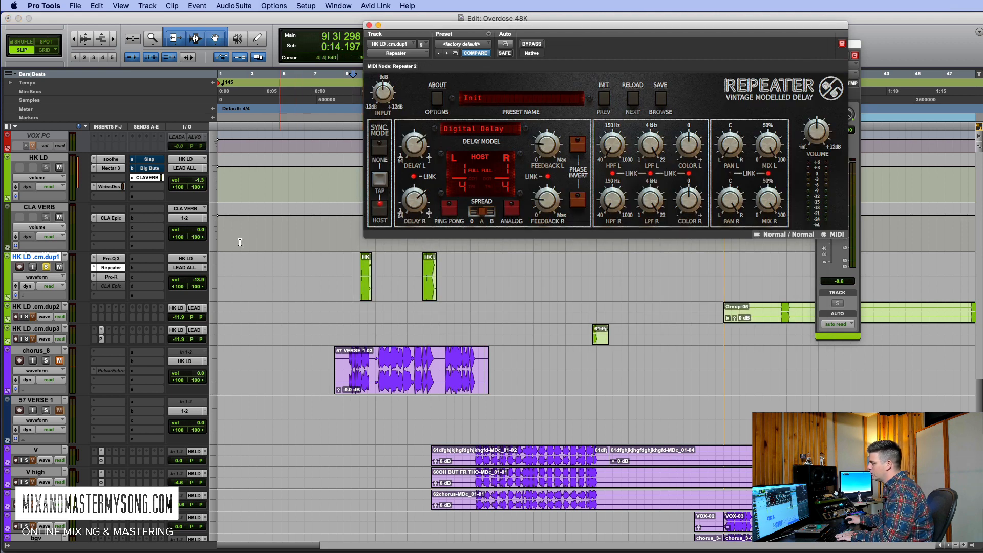
pyautogui.click(119, 277)
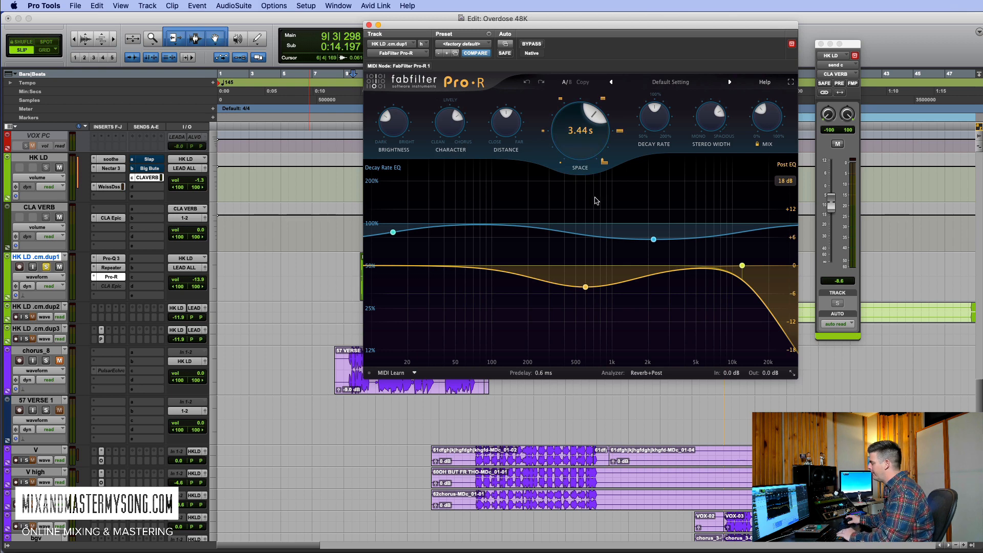
# Deactivate the Pro-R, Repeater and Pro-Q 3 inserts on the HK LD .cm.dup1 track and activate its CLA Epic insert.
pyautogui.click(109, 277)
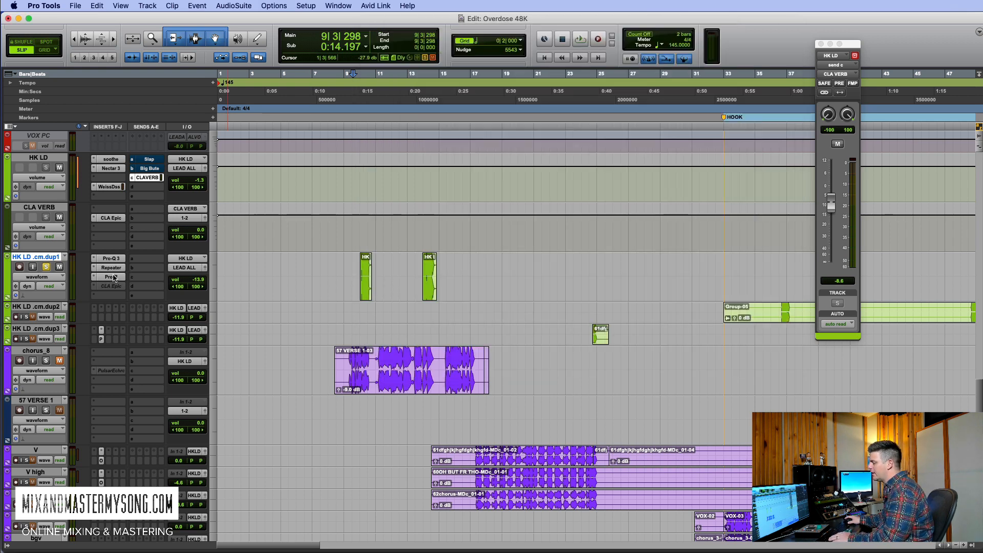
pyautogui.keyDown('ctrl'); pyautogui.keyDown('super'); pyautogui.click(112, 277); pyautogui.keyUp('super'); pyautogui.keyUp('ctrl')
pyautogui.keyDown('ctrl'); pyautogui.keyDown('super'); pyautogui.click(118, 268); pyautogui.keyUp('super'); pyautogui.keyUp('ctrl')
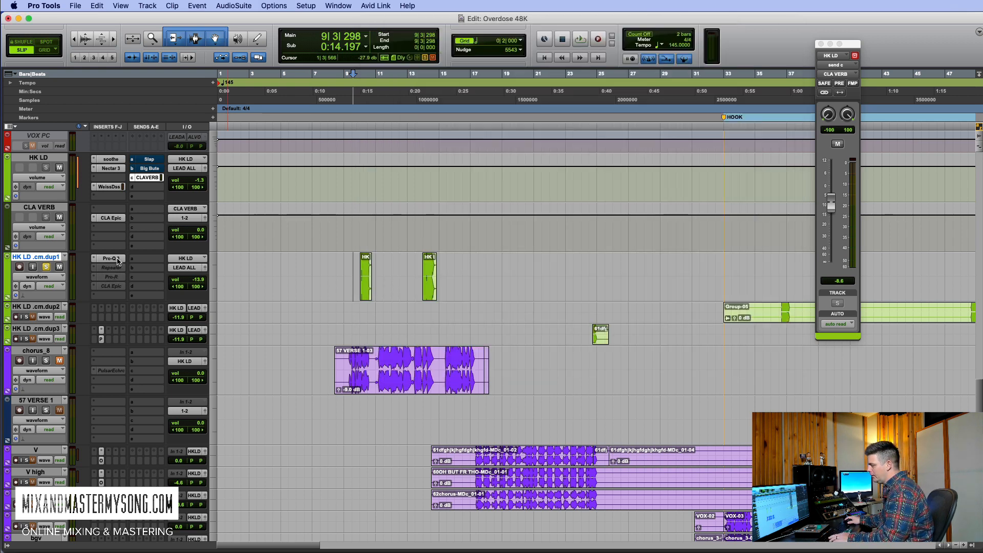
pyautogui.keyDown('ctrl'); pyautogui.keyDown('super'); pyautogui.click(117, 259); pyautogui.keyUp('super'); pyautogui.keyUp('ctrl')
pyautogui.keyDown('ctrl'); pyautogui.keyDown('super'); pyautogui.click(113, 290); pyautogui.keyUp('super'); pyautogui.keyUp('ctrl')
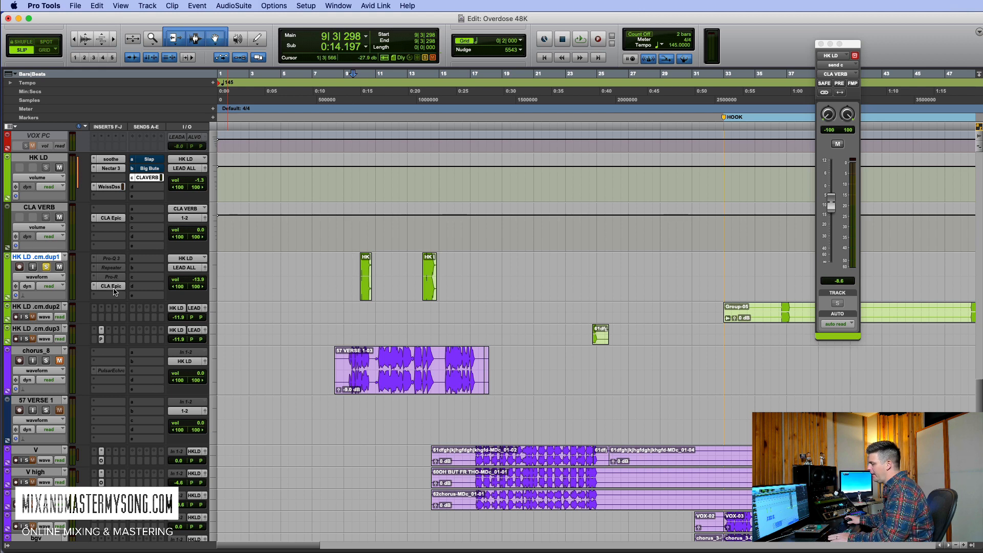
# In CLA Epic on HK LD .cm.dup1, switch the active delay from Tape to Throw and set the mix to 100.
pyautogui.click(116, 287)
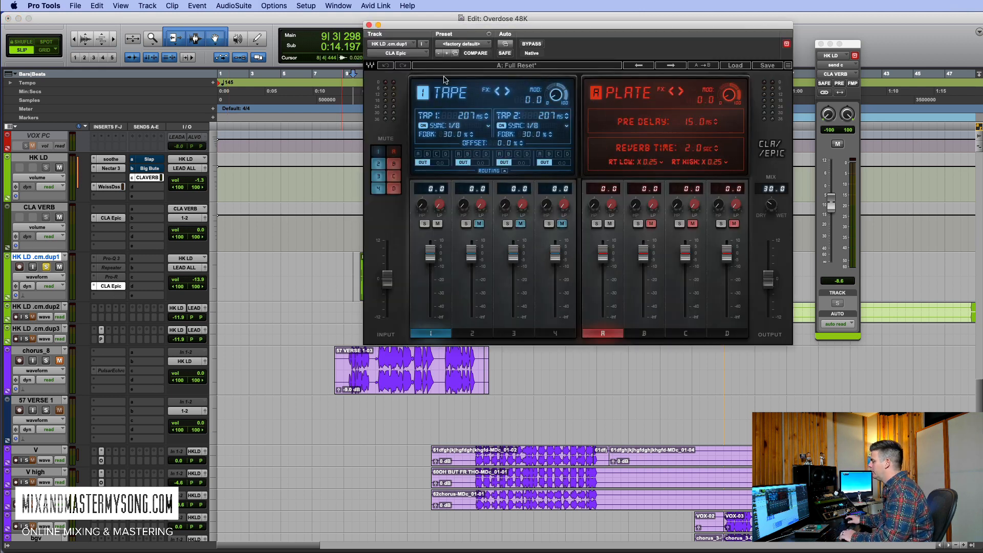
pyautogui.click(471, 333)
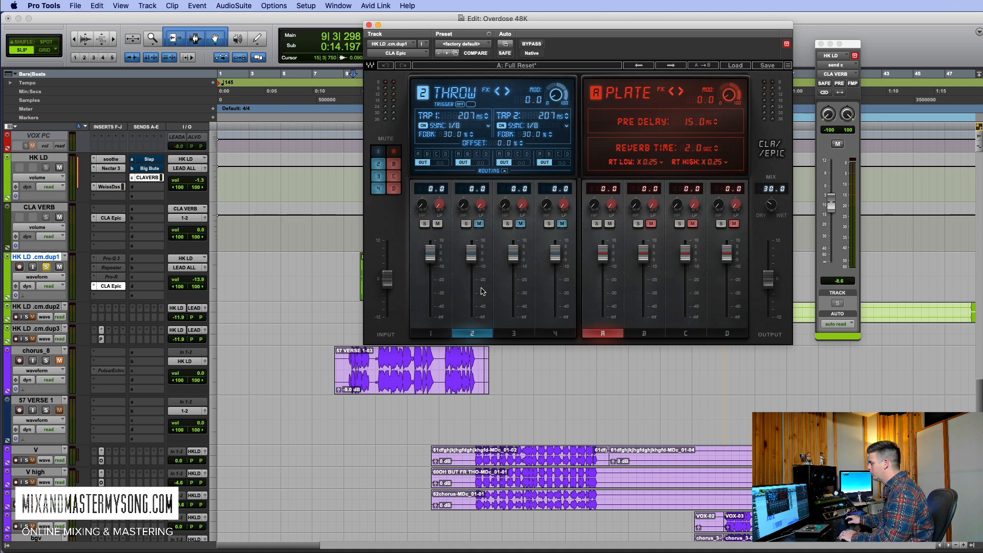
pyautogui.click(438, 333)
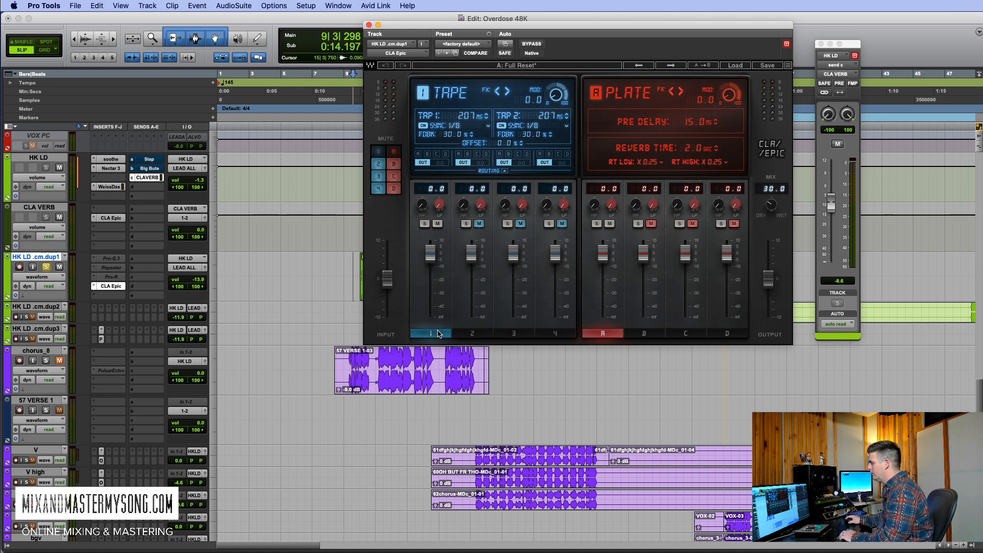
pyautogui.click(438, 224)
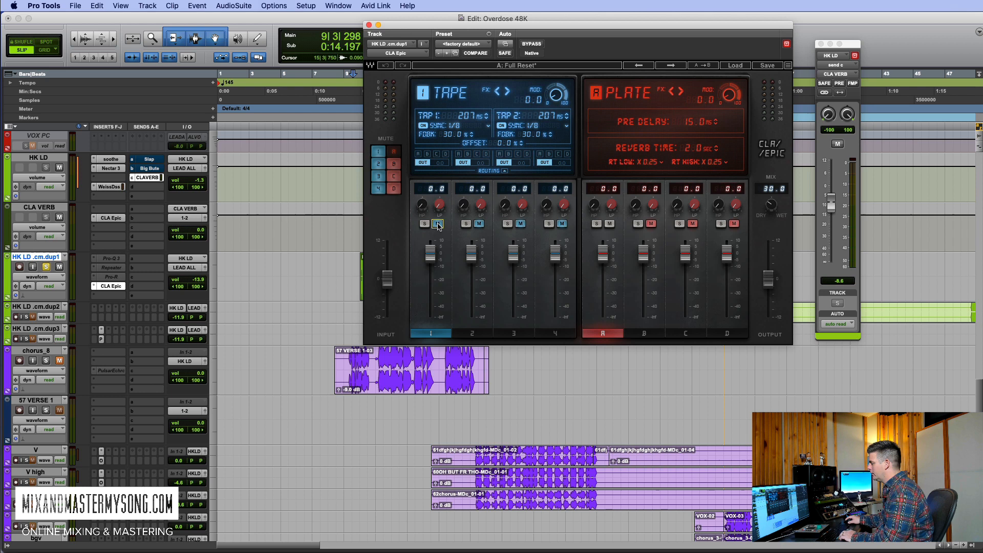
pyautogui.click(480, 224)
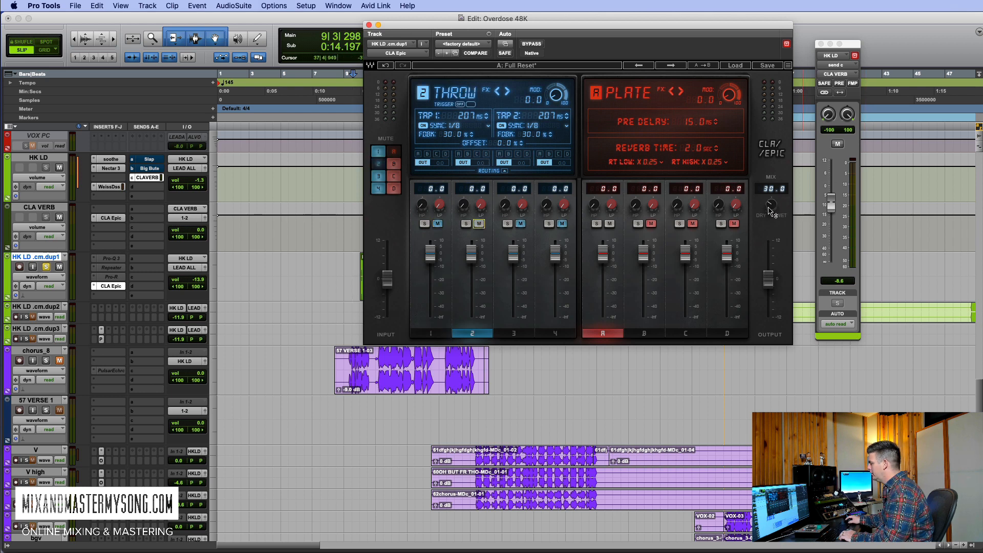
pyautogui.moveTo(771, 211); pyautogui.dragTo(771, 179)
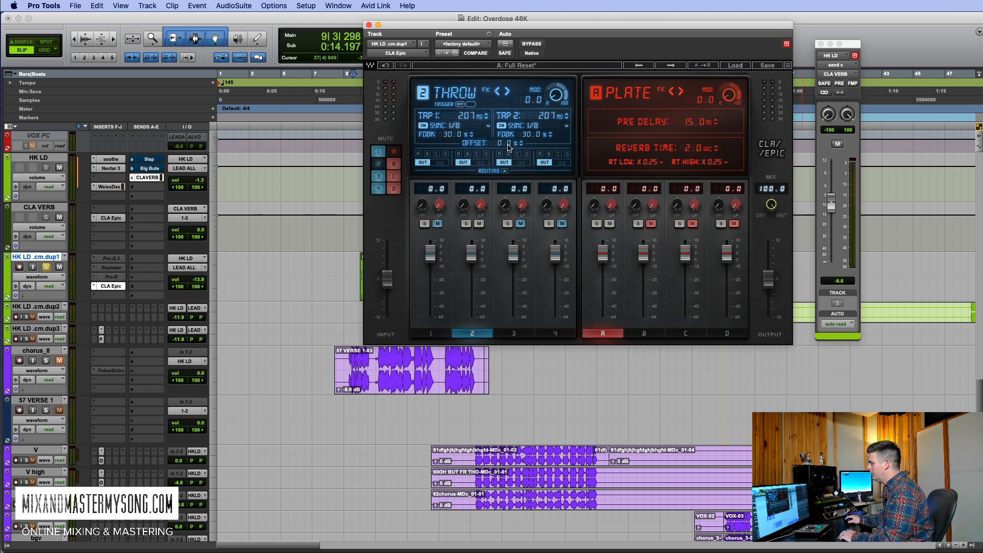
# Set the sync of both Throw delay taps to 1/4 and play back the throw clip.
pyautogui.click(488, 126)
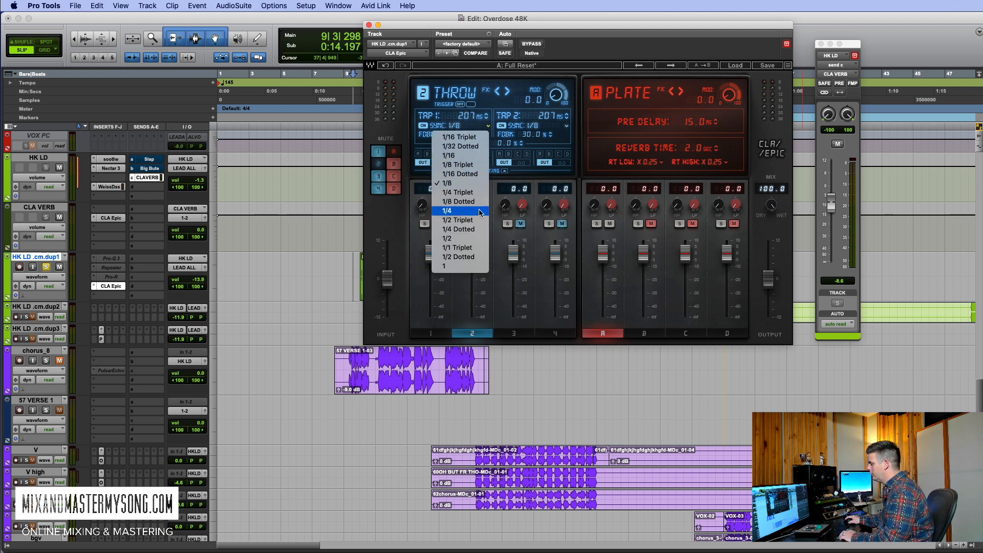
pyautogui.press('Return')
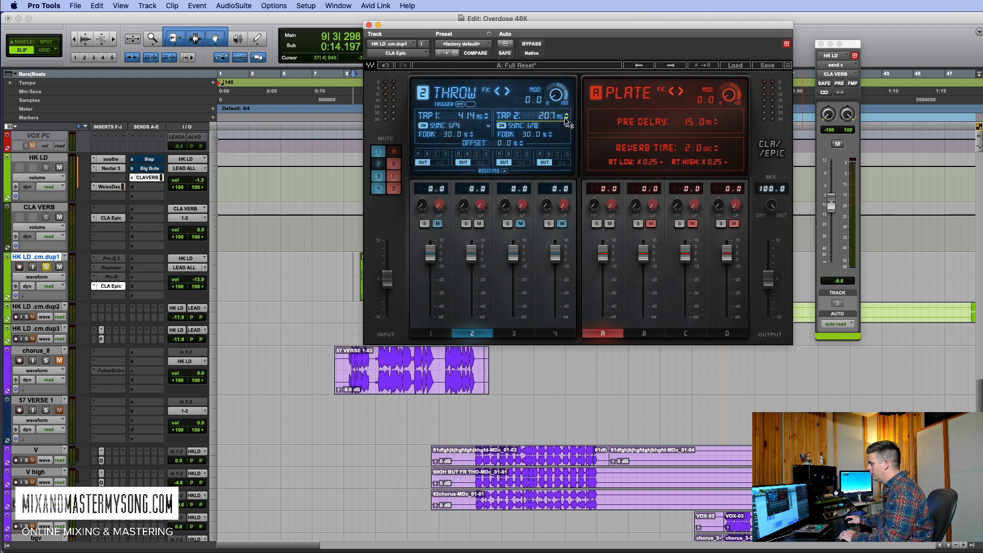
pyautogui.click(566, 127)
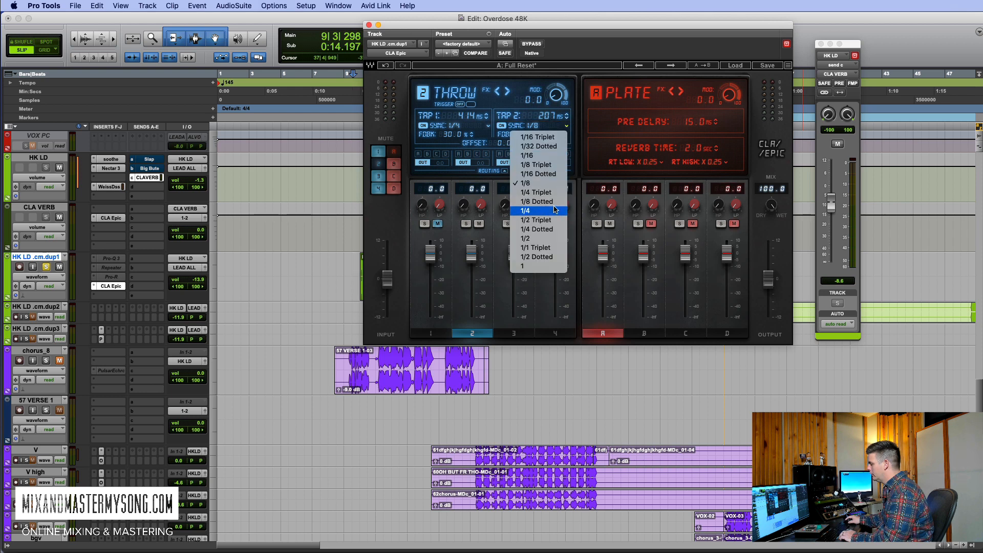
pyautogui.click(537, 214)
pyautogui.press('space')
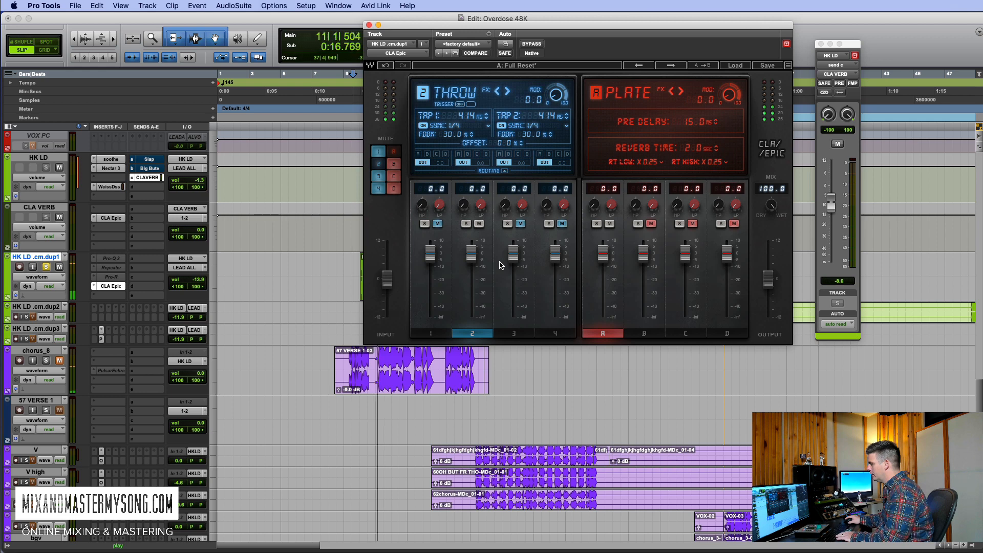
# Mute the Plate reverb, stop playback and set the Throw delay's low-pass filter to 20.9 kHz.
pyautogui.click(608, 224)
pyautogui.press('space')
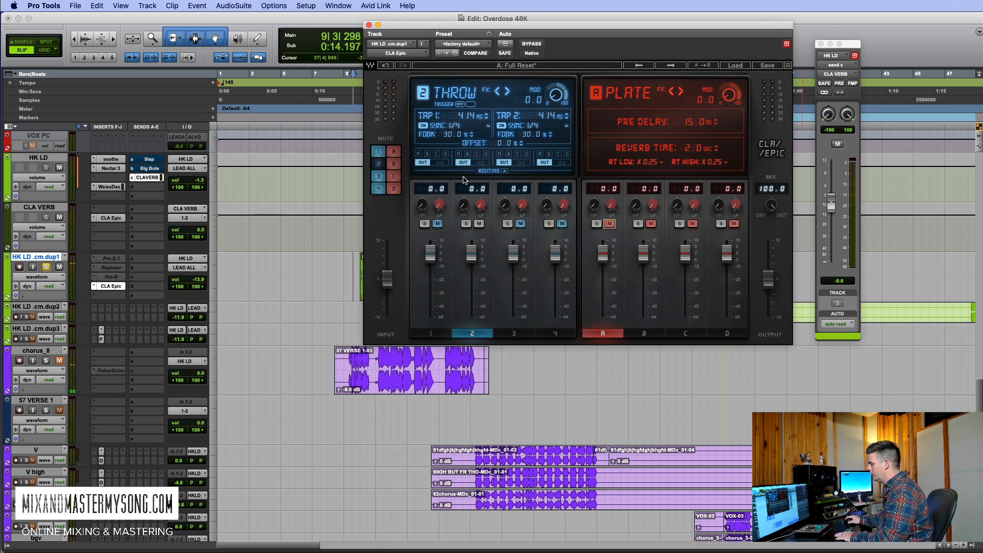
pyautogui.click(465, 207)
pyautogui.click(481, 205)
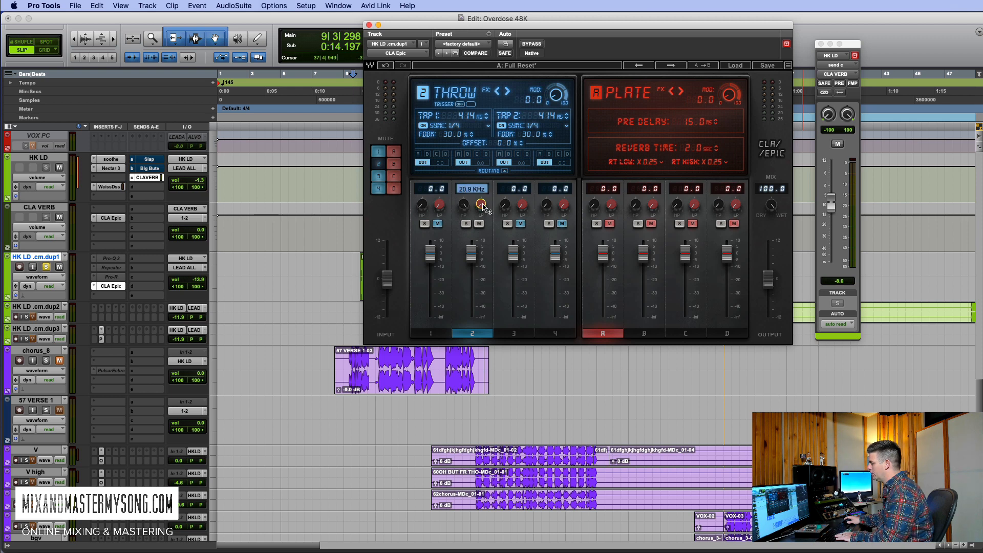
# Set the Throw delay's tap offset to 1.6% while playing back the throw clip.
pyautogui.press('space')
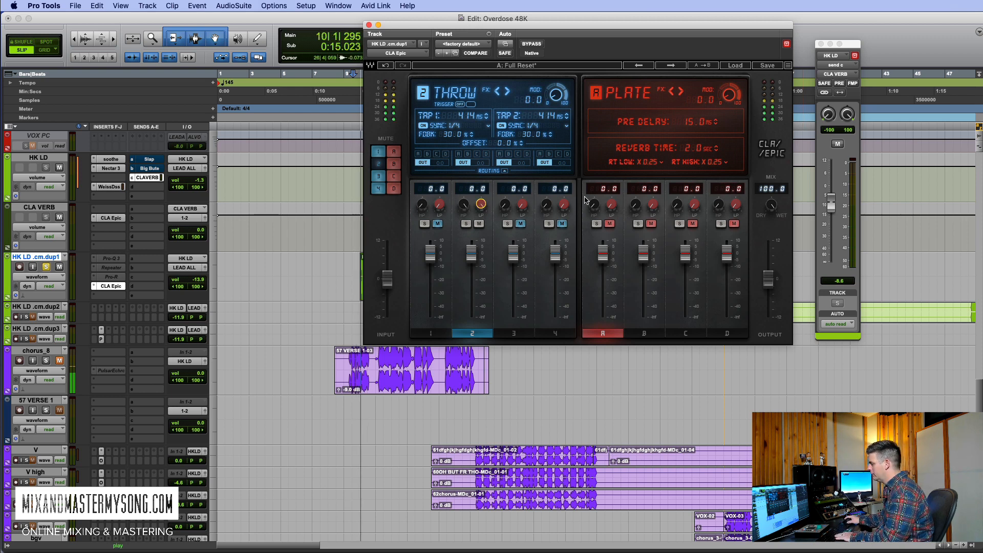
pyautogui.moveTo(643, 32); pyautogui.dragTo(647, 30)
pyautogui.moveTo(513, 144)
pyautogui.mouseDown()
pyautogui.moveTo(512, 128)
pyautogui.moveTo(517, 147)
pyautogui.mouseUp()
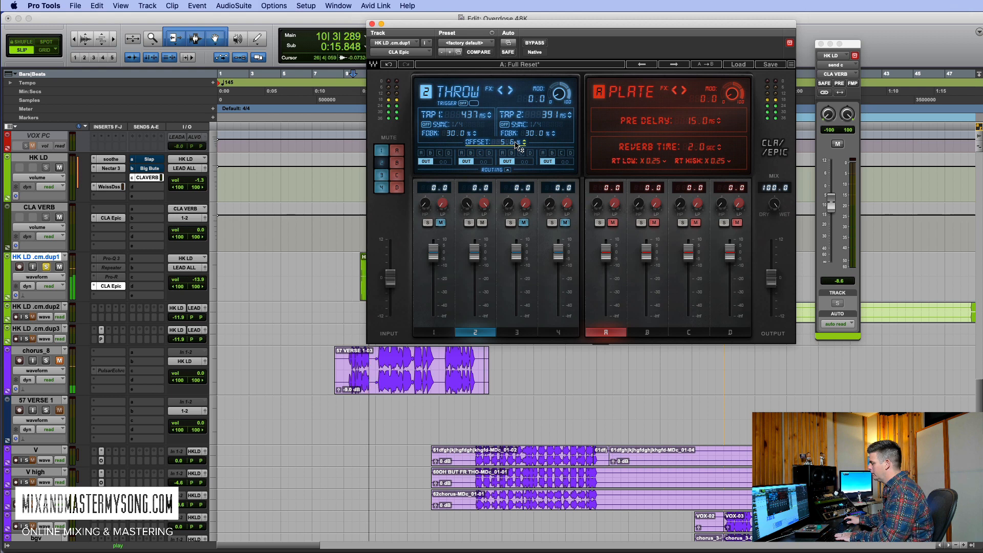
pyautogui.scroll(-4, 517, 147)
pyautogui.press('space')
pyautogui.press('space')
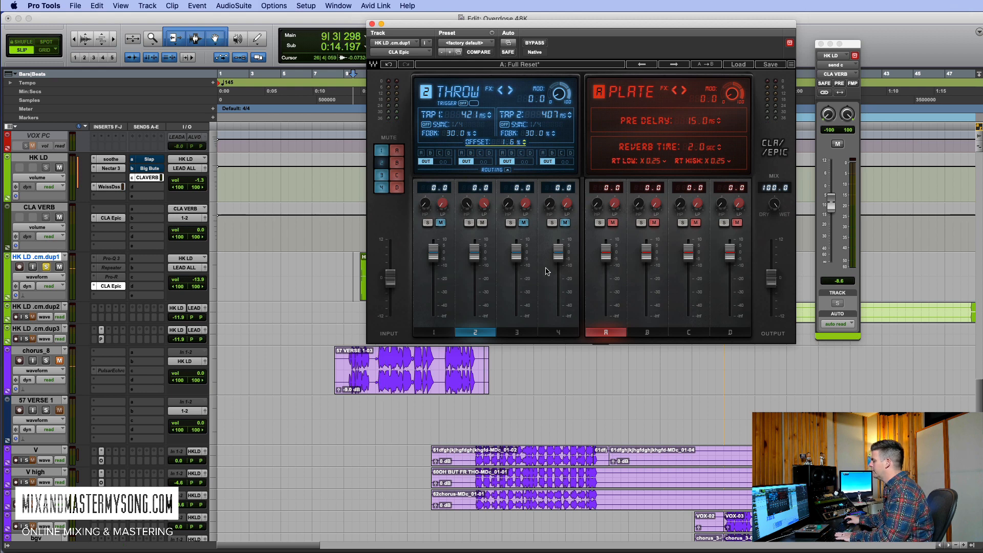
# Unmute the Hall reverb in CLA Epic and play back the throw clip with it.
pyautogui.click(695, 223)
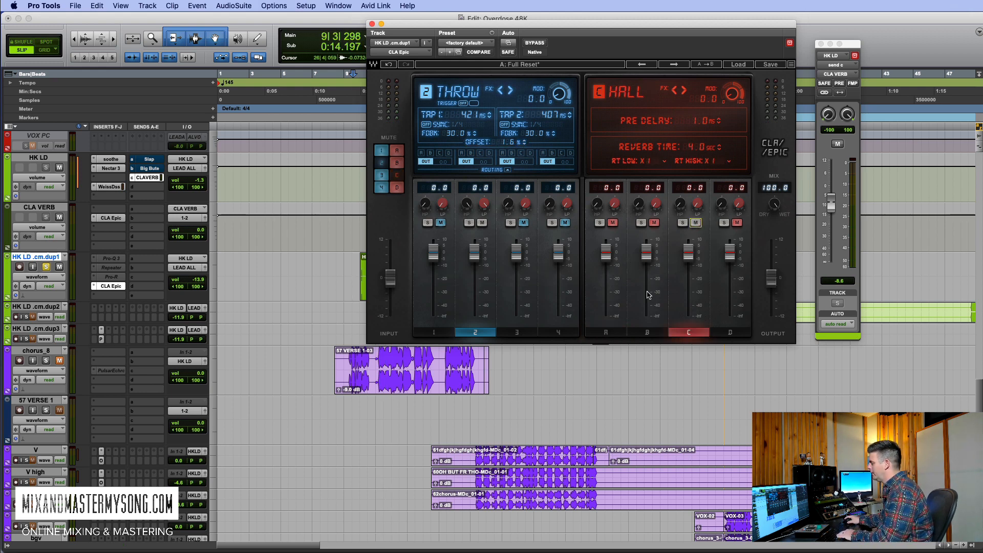
pyautogui.press('space')
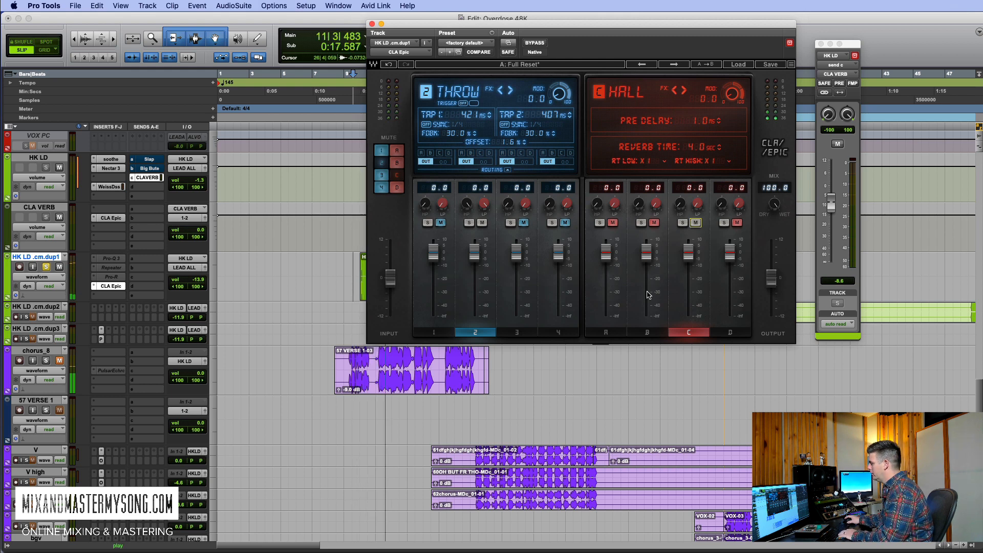
pyautogui.press('space')
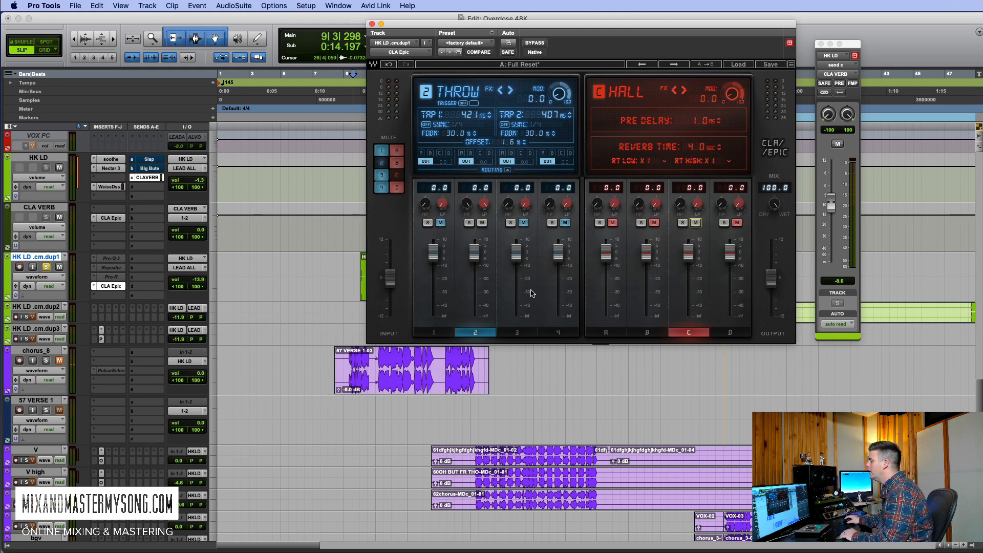
# Route the Throw delay into reverb C and play back the throw clip.
pyautogui.click(481, 155)
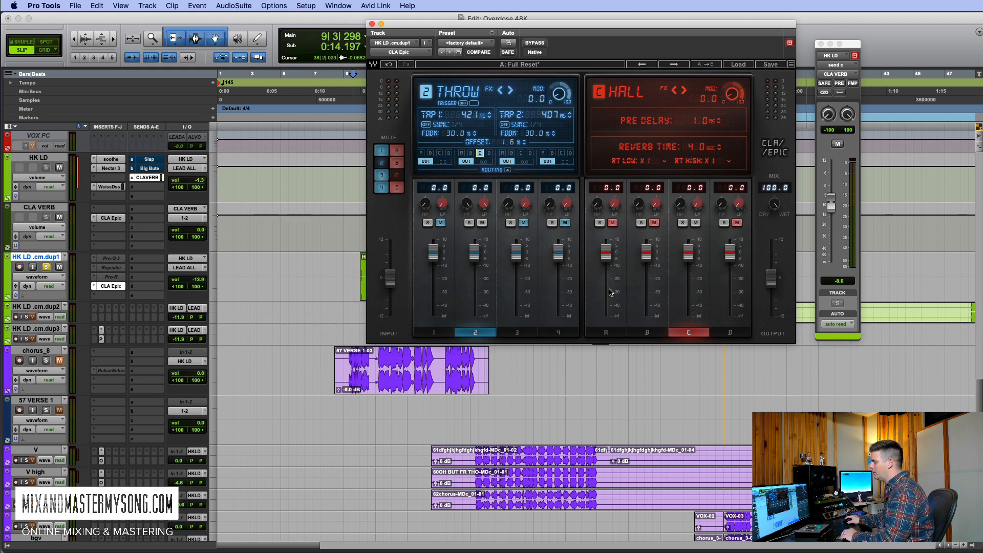
pyautogui.press('space')
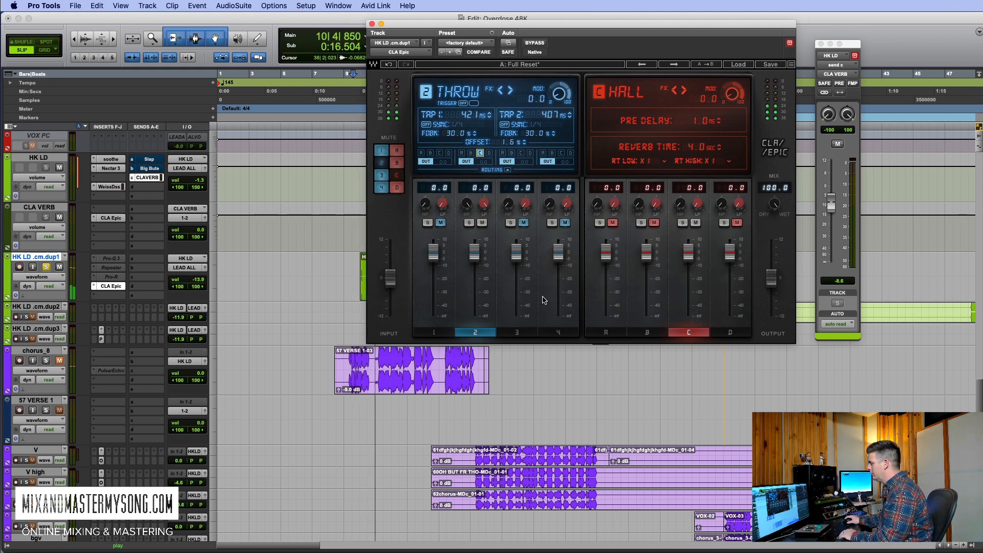
pyautogui.press('space')
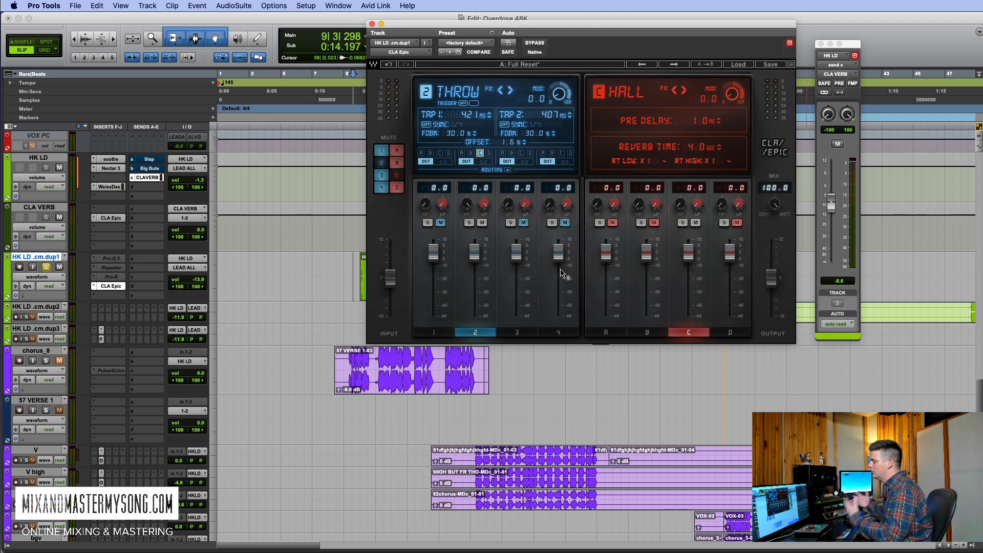
# Turn off the Throw delay's direct output, play back the clip, and raise the Hall reverb fader to 10.0.
pyautogui.click(467, 161)
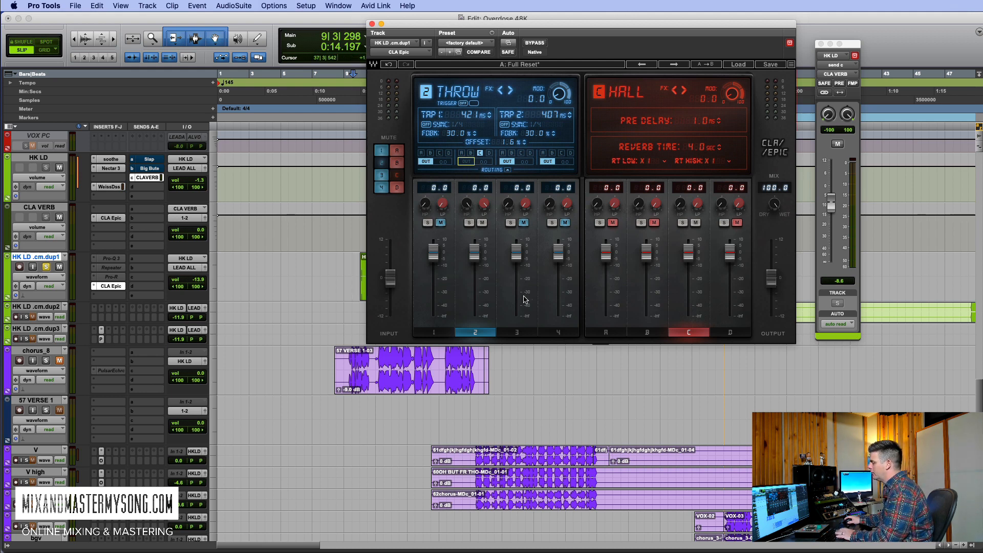
pyautogui.press('space')
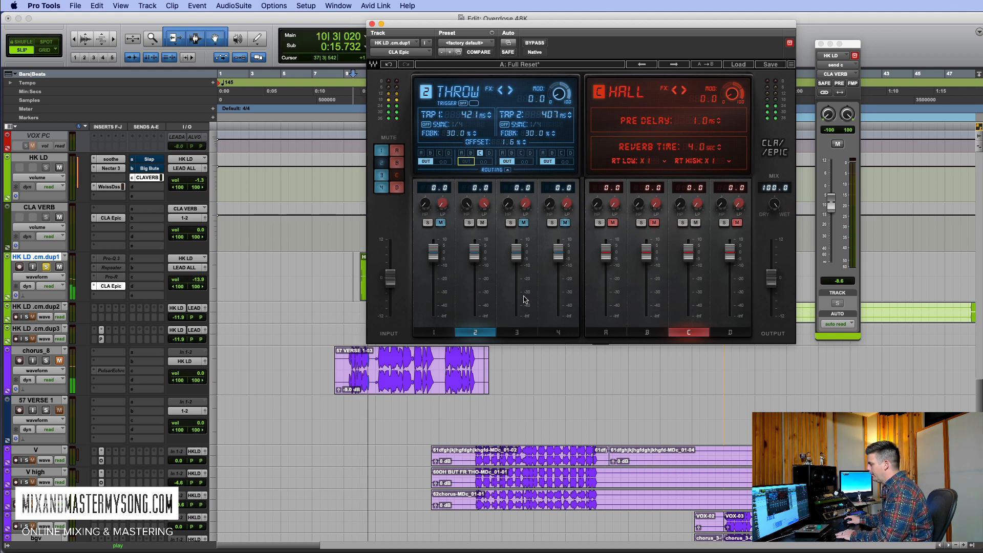
pyautogui.press('space')
pyautogui.moveTo(688, 251); pyautogui.dragTo(688, 238)
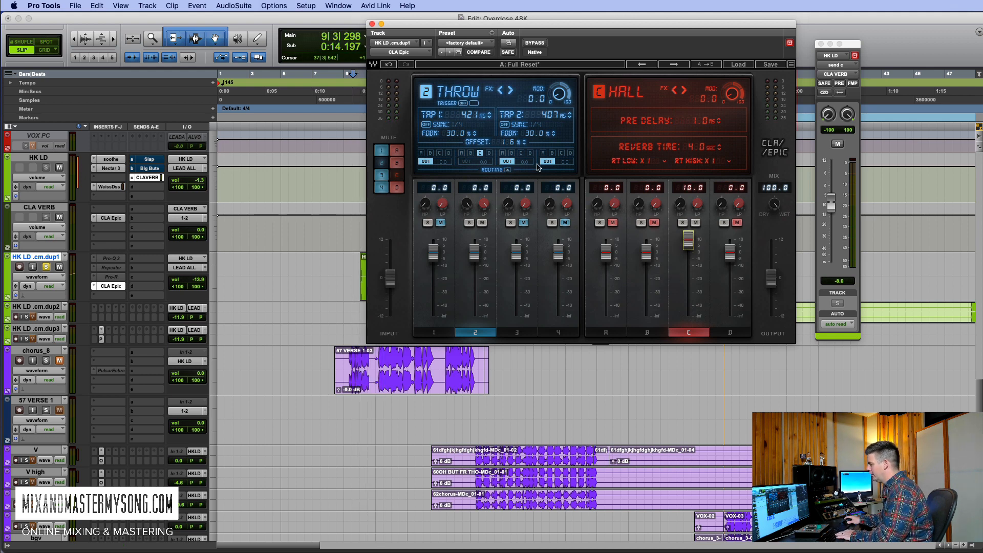
# Turn the Throw delay's direct output back on and play back the throw clip.
pyautogui.click(469, 162)
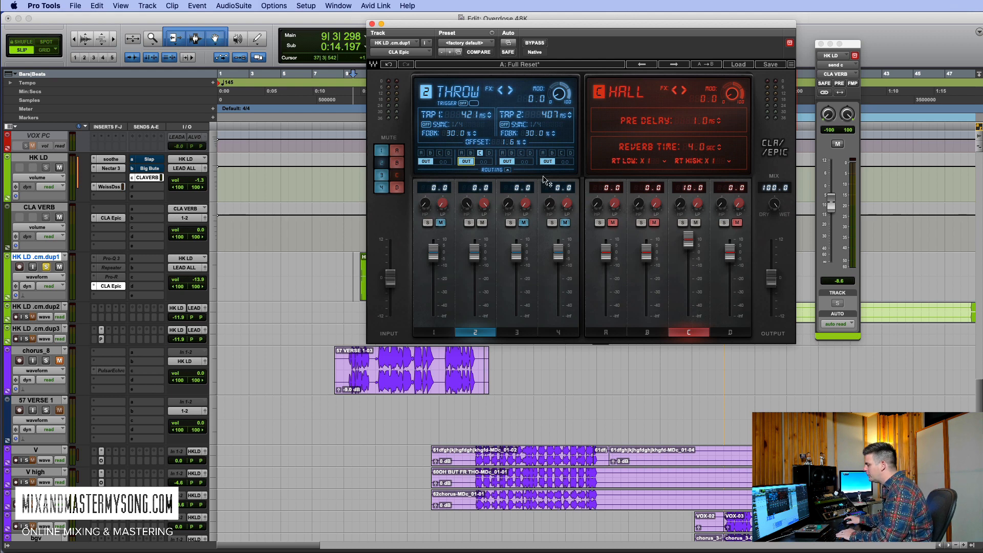
pyautogui.moveTo(484, 162); pyautogui.dragTo(485, 161)
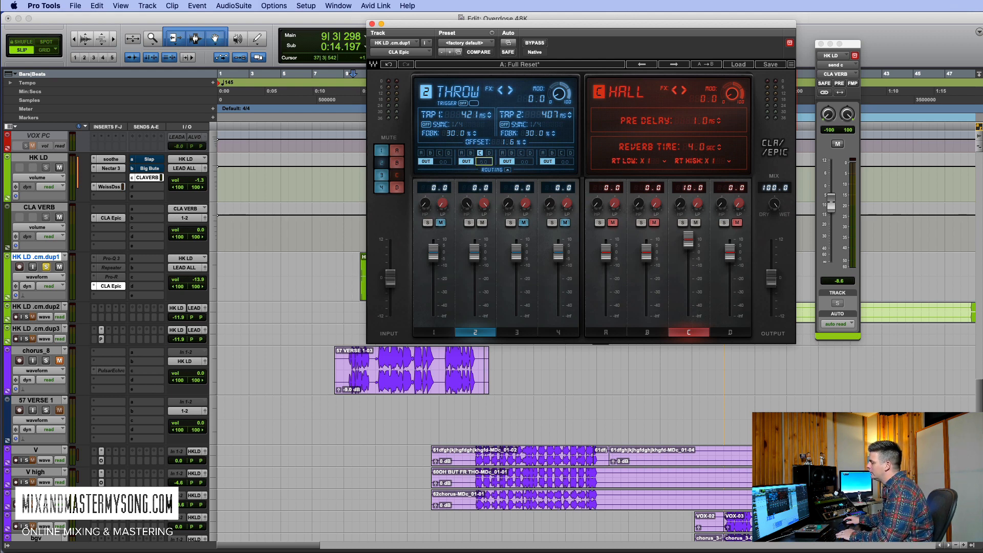
pyautogui.press('space')
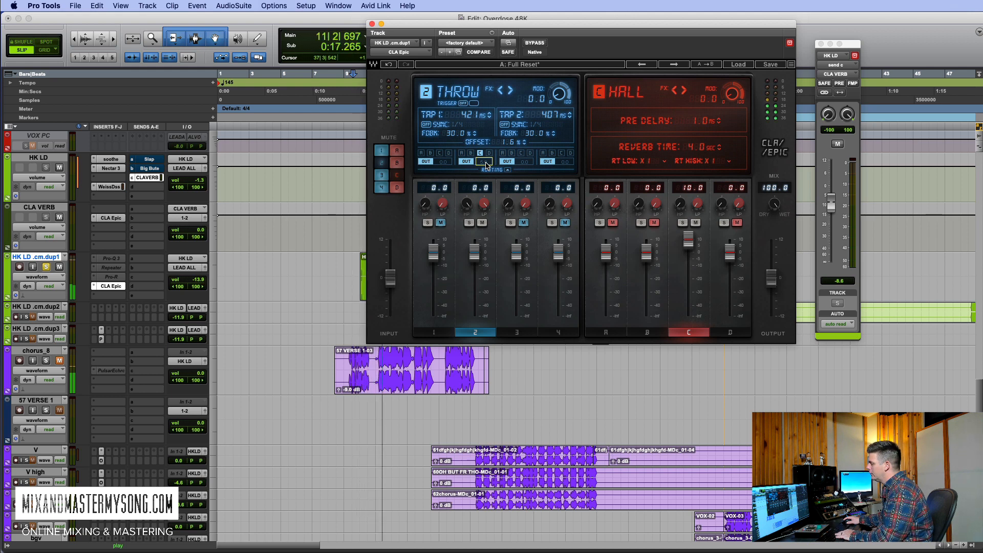
pyautogui.press('space')
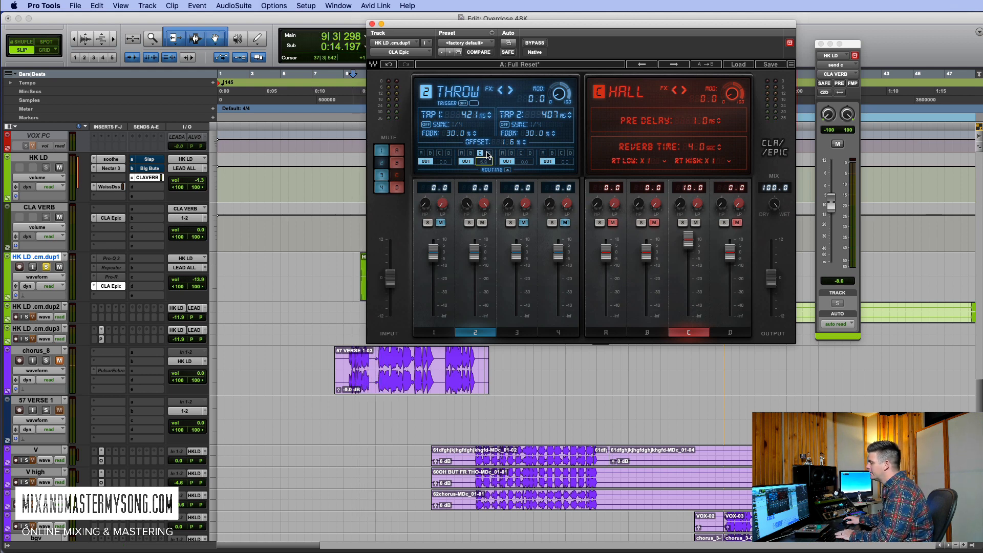
# Route the Throw delay into reverb D as well, unmute the Space reverb at 10.0, and play back the throw clip.
pyautogui.click(489, 153)
pyautogui.click(738, 223)
pyautogui.moveTo(729, 250); pyautogui.dragTo(729, 238)
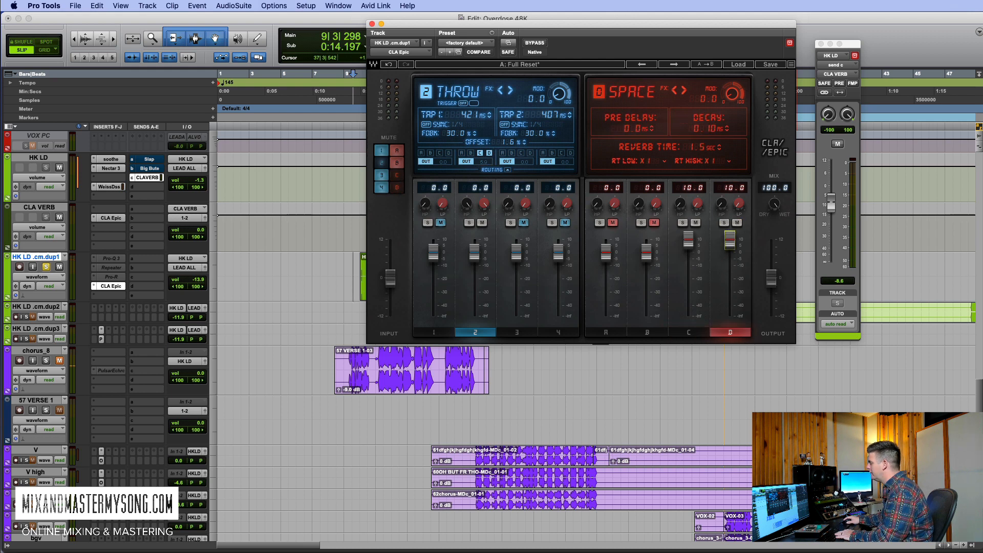
pyautogui.press('space')
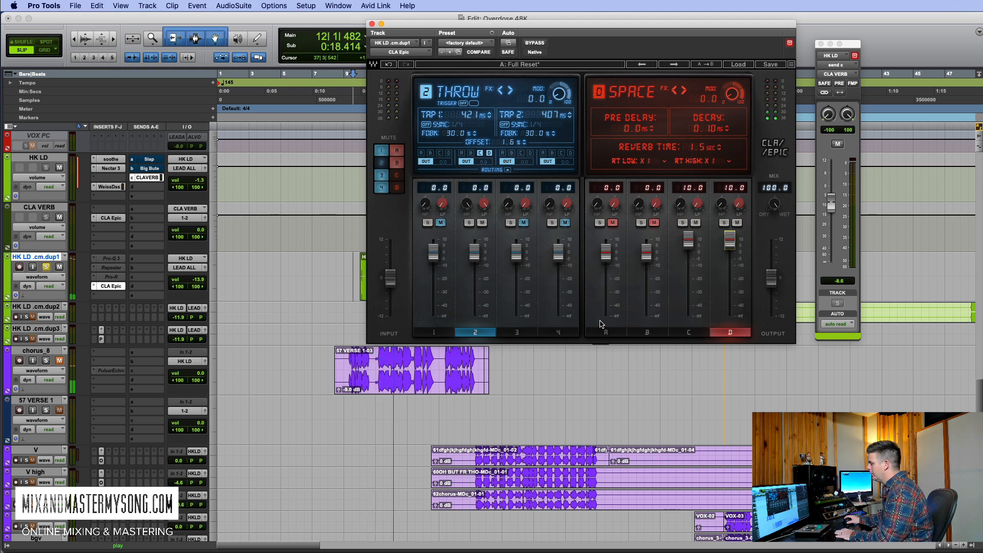
pyautogui.press('space')
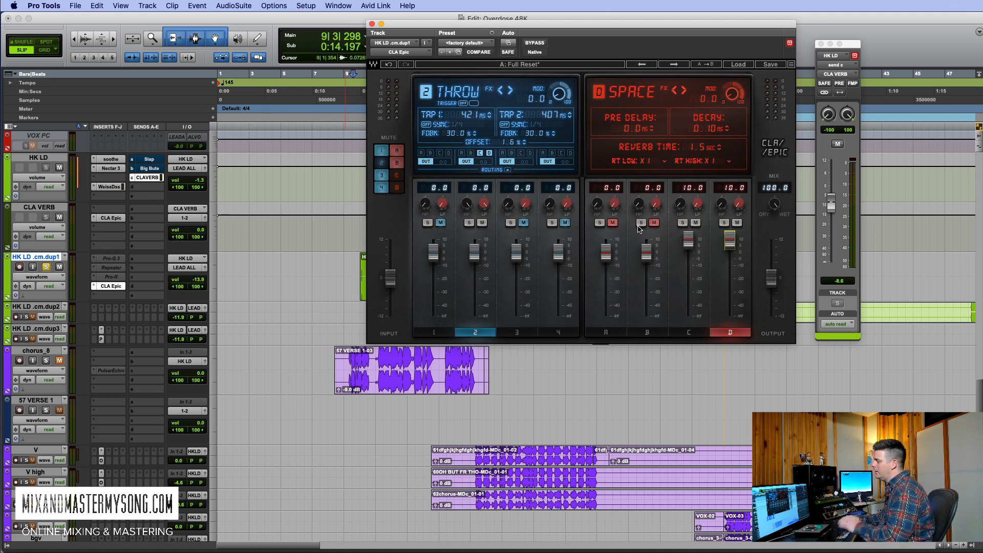
pyautogui.moveTo(659, 37); pyautogui.dragTo(650, 46)
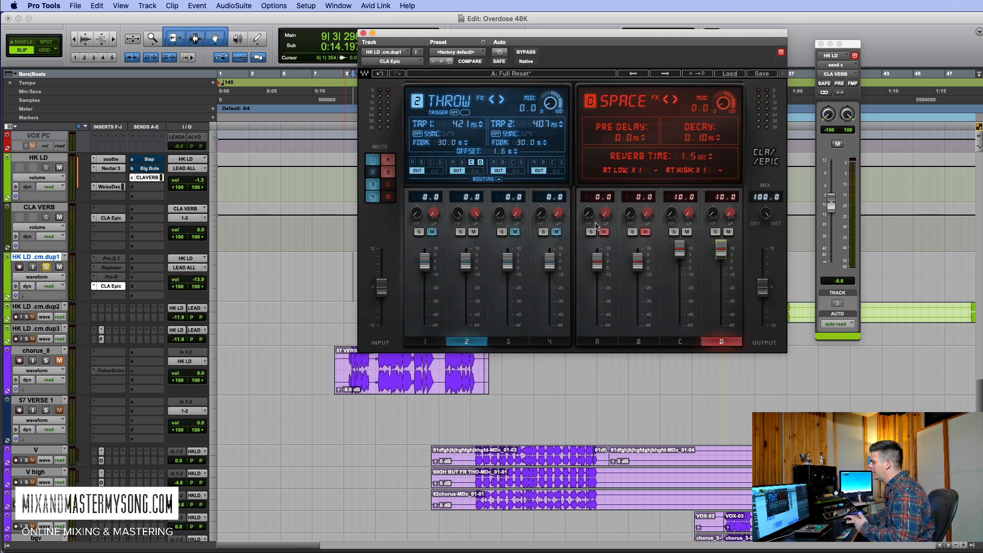
pyautogui.moveTo(637, 34); pyautogui.dragTo(582, 60)
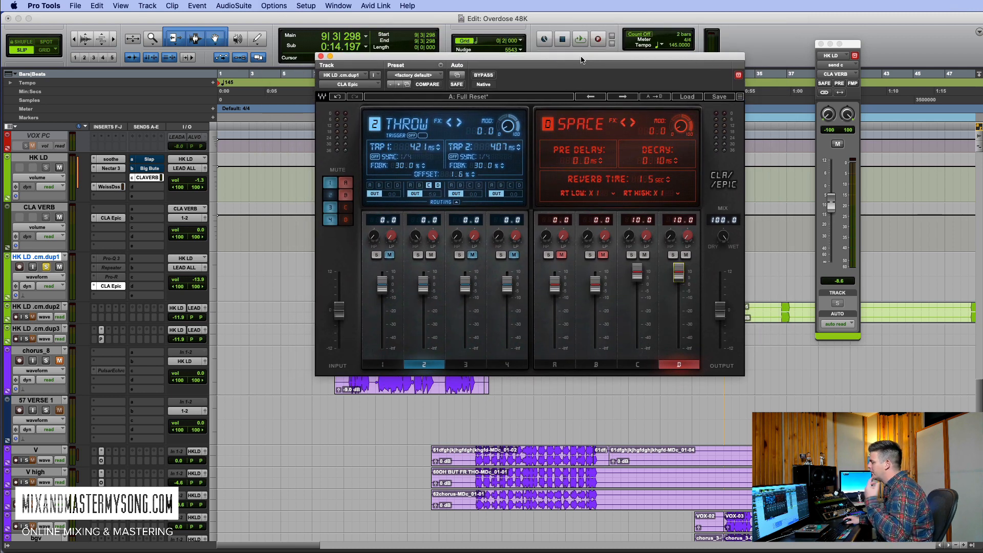